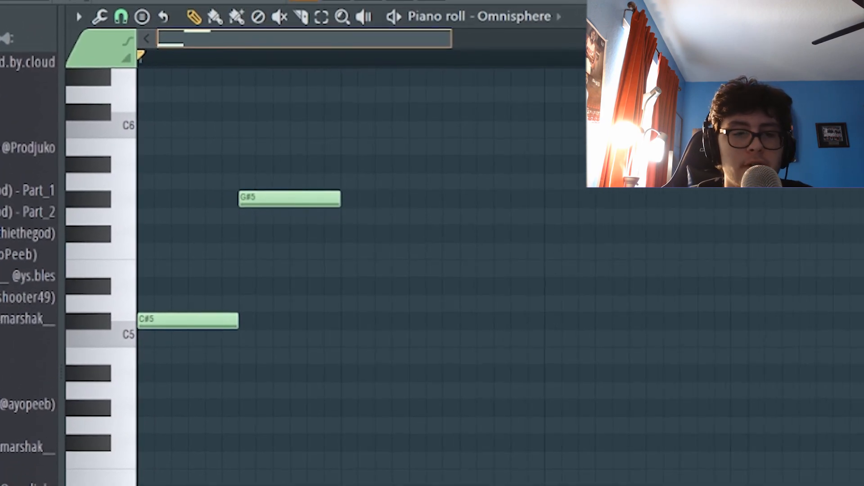
# - Add a C#5 and an A5 note after the first two melody notes, removing the extra G#5 note
pyautogui.press('space')
pyautogui.click(419, 201)
pyautogui.rightClick(452, 202)
pyautogui.press('space')
pyautogui.press('space')
pyautogui.click(348, 322)
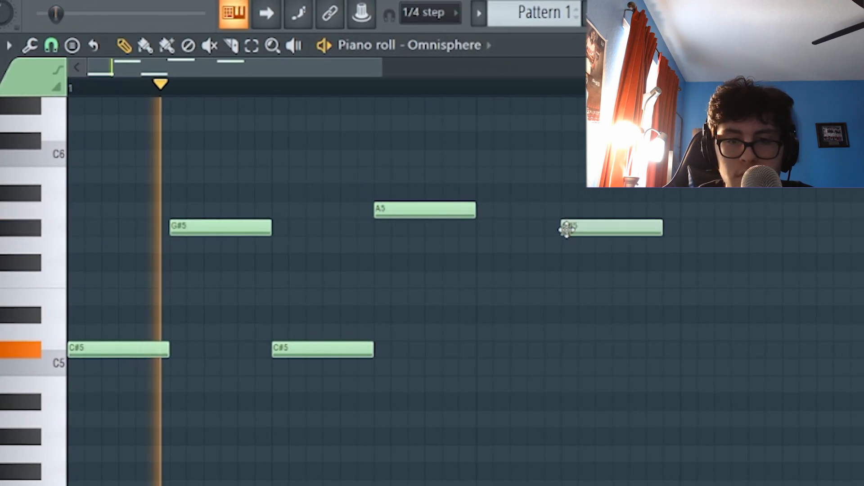
pyautogui.rightClick(566, 229)
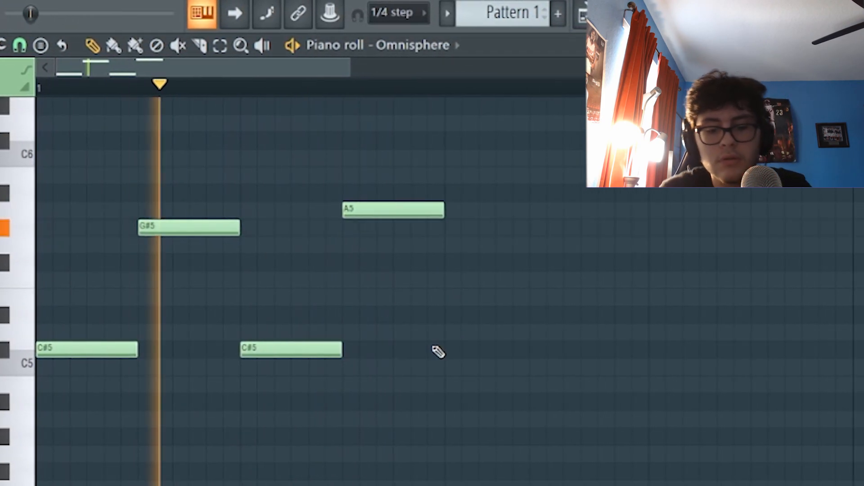
# - Duplicate the four-note melody phrase directly after itself
pyautogui.hotkey('ctrl', 'b')
pyautogui.click(415, 261)
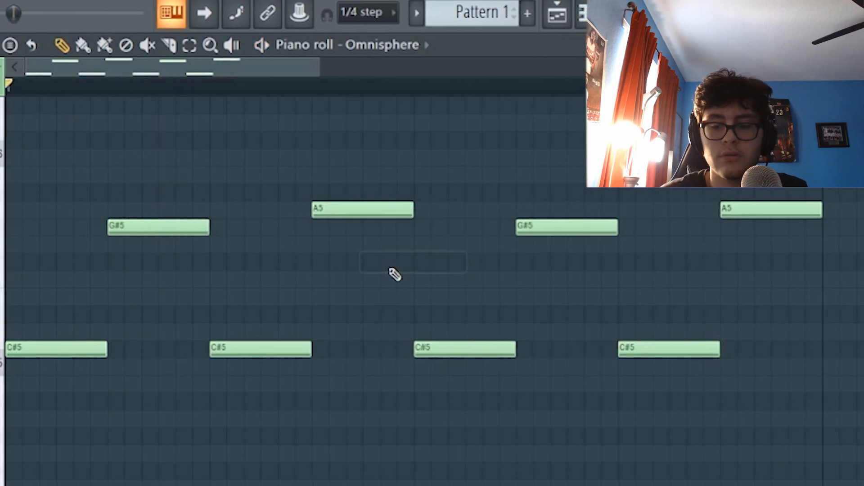
pyautogui.scroll(-2, 394, 274)
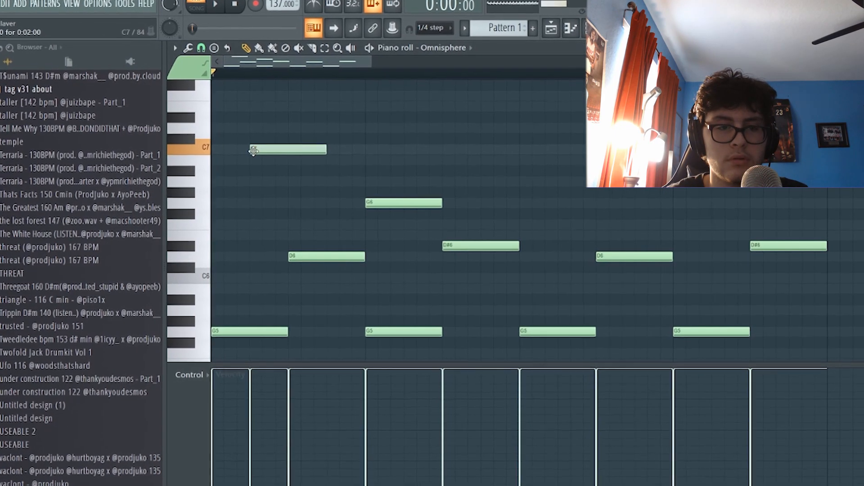
# - Move the high C7 note to the start of the pattern and try an extra F5 note while auditioning the melody
pyautogui.press('space')
pyautogui.moveTo(266, 148); pyautogui.dragTo(214, 116)
pyautogui.press('space')
pyautogui.press('space')
pyautogui.press('space')
pyautogui.click(321, 128)
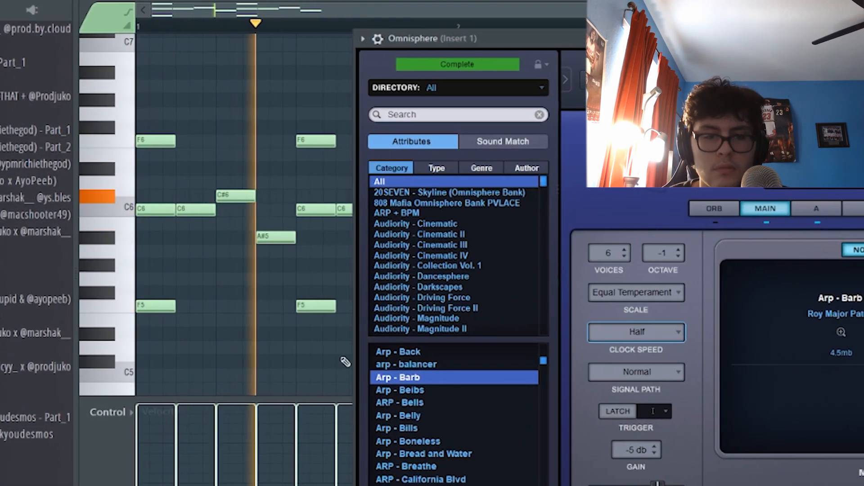
pyautogui.click(238, 305)
pyautogui.rightClick(237, 306)
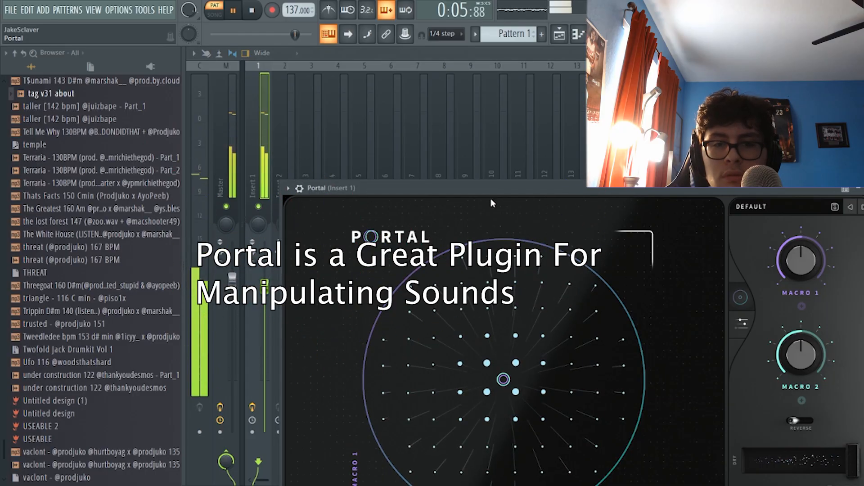
# - Move the Portal window clear of the mixer controls and load the Quantum preset on Insert 1
pyautogui.moveTo(489, 187); pyautogui.dragTo(409, 82)
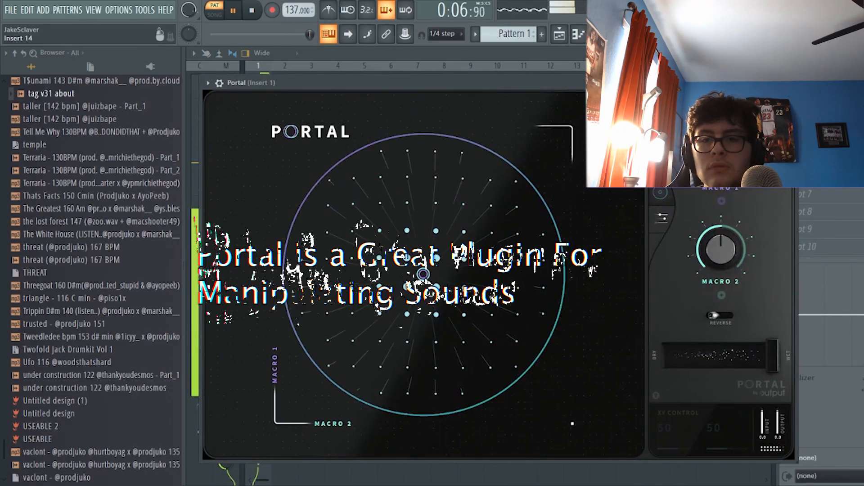
pyautogui.click(660, 167)
pyautogui.scroll(-5, 303, 265)
pyautogui.click(466, 228)
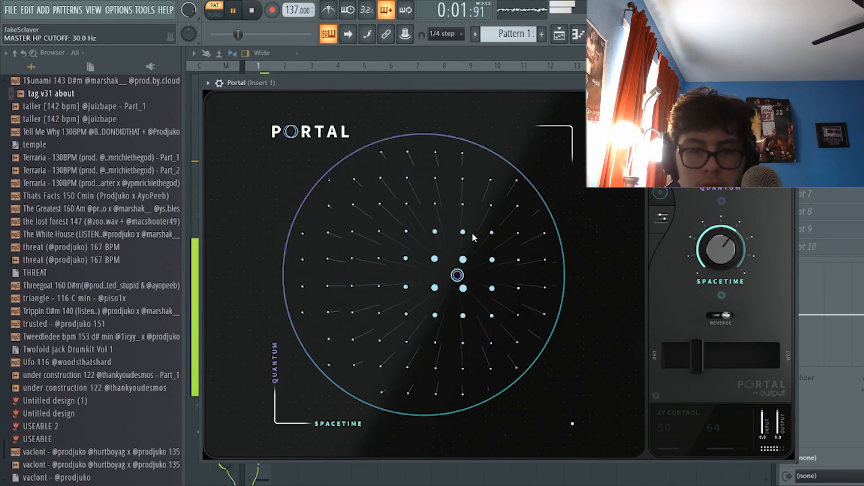
# - Try another preset from Portal's preset library
pyautogui.click(660, 167)
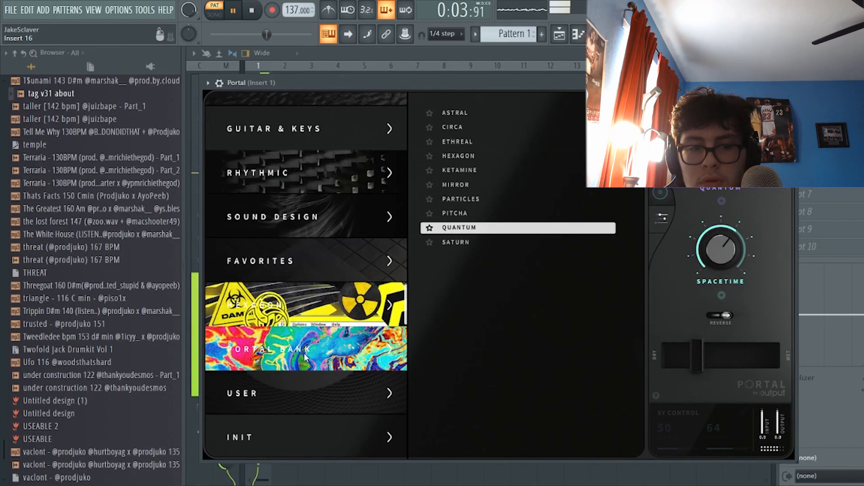
pyautogui.click(464, 221)
pyautogui.click(660, 167)
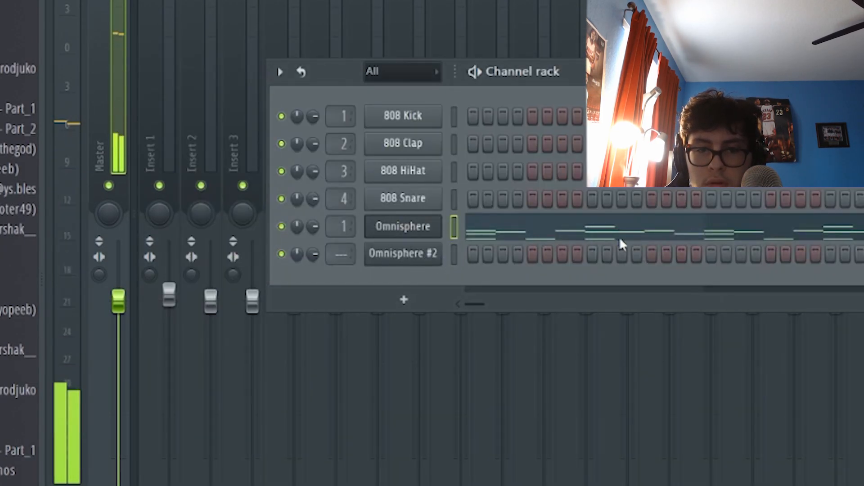
# - Paste the copied melody into the Omnisphere #2 channel and route that channel to mixer track 2
pyautogui.press('space')
pyautogui.click(453, 259)
pyautogui.hotkey('ctrl', 'v')
pyautogui.moveTo(347, 261); pyautogui.dragTo(342, 256)
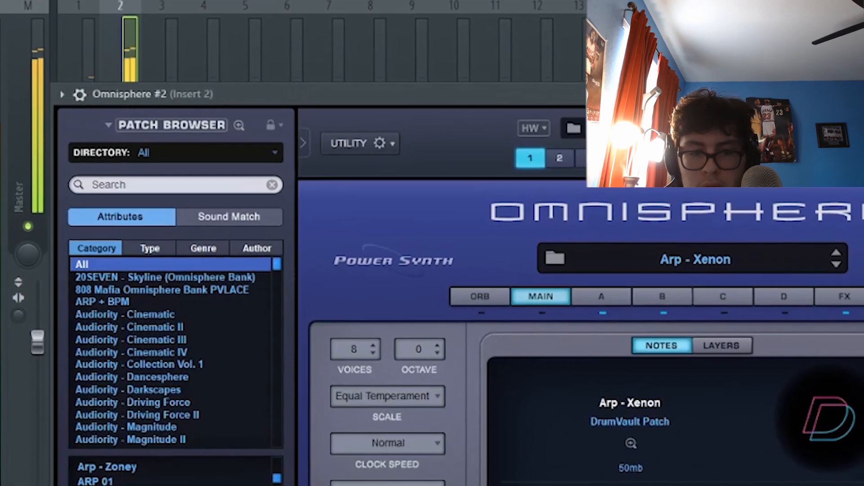
# - Browse the arp patches in Omnisphere #2 and select a replacement for Arp - Xenon
pyautogui.scroll(-10, 235, 463)
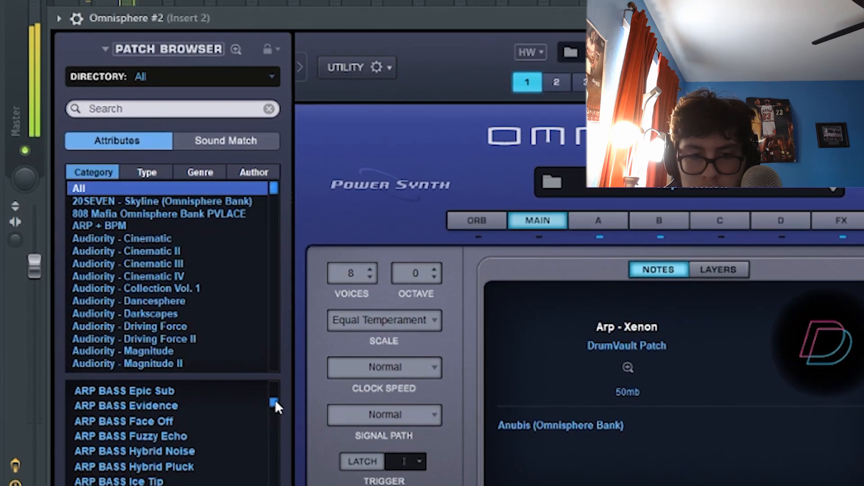
pyautogui.moveTo(275, 401); pyautogui.dragTo(274, 401)
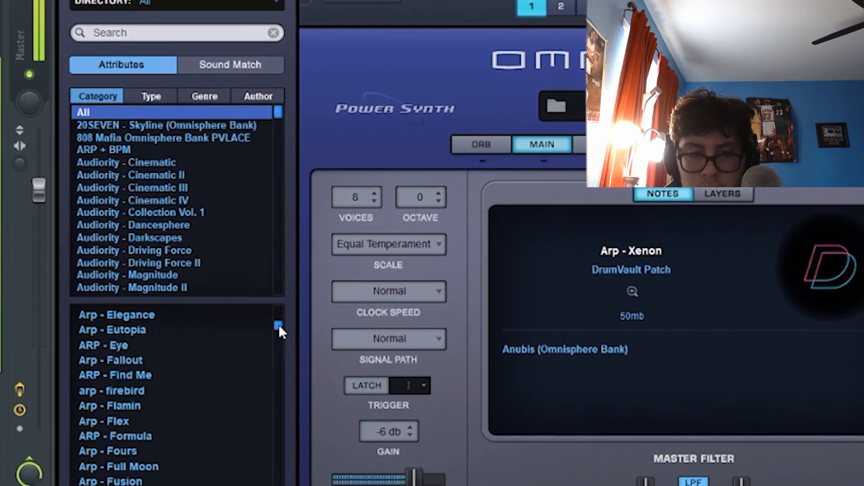
pyautogui.moveTo(279, 332); pyautogui.dragTo(280, 311)
pyautogui.click(182, 383)
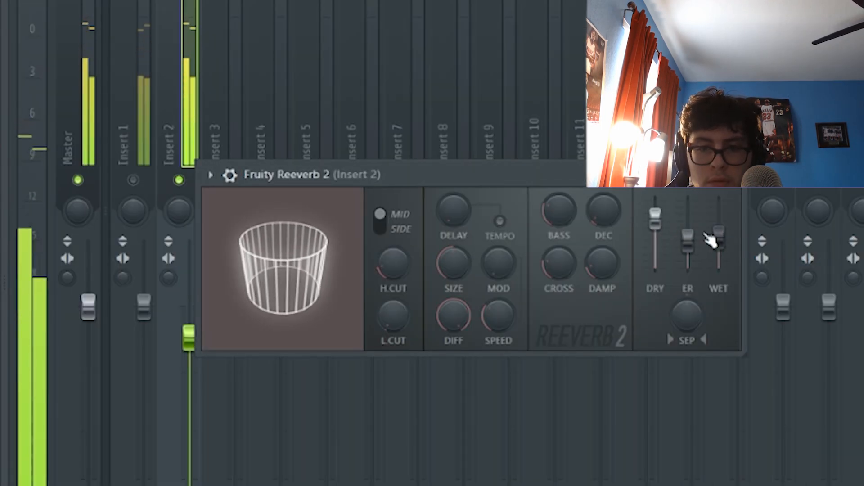
# - Close the reverb and use Parametric EQ 2 to cut lows below about 120 Hz and highs above about 7 kHz
pyautogui.press('Escape')
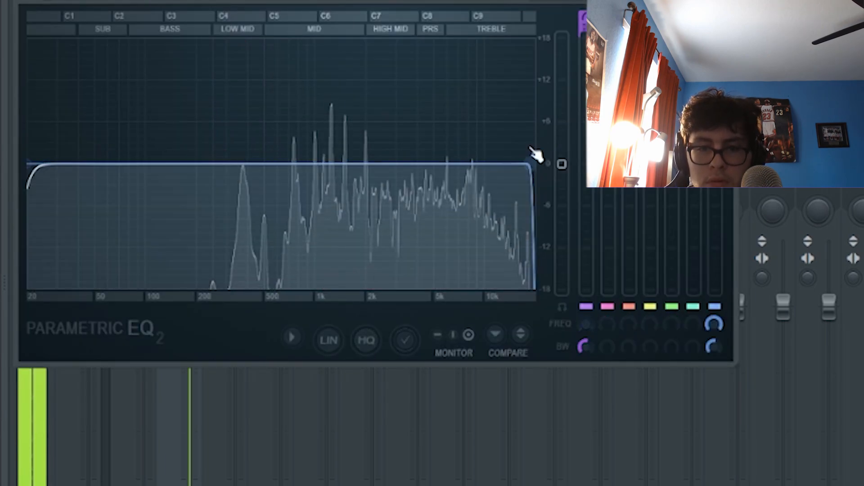
pyautogui.moveTo(533, 163); pyautogui.dragTo(454, 164)
pyautogui.moveTo(28, 164); pyautogui.dragTo(166, 163)
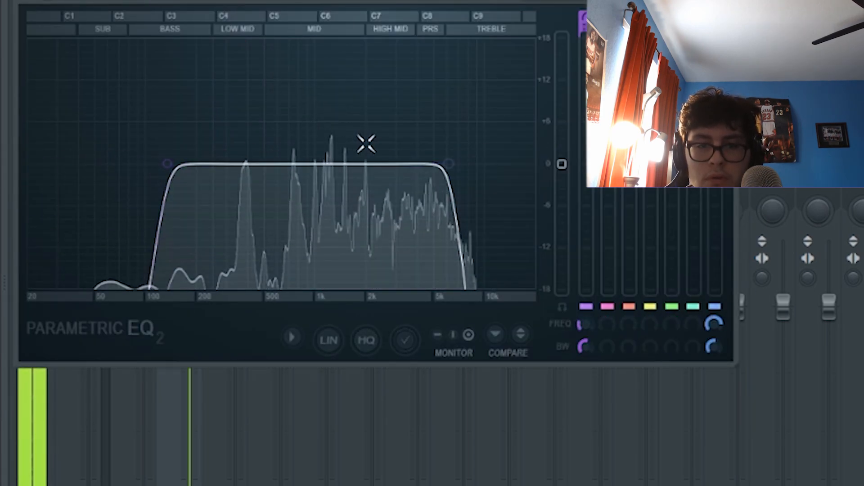
pyautogui.moveTo(449, 163); pyautogui.dragTo(463, 162)
pyautogui.moveTo(167, 163); pyautogui.dragTo(160, 162)
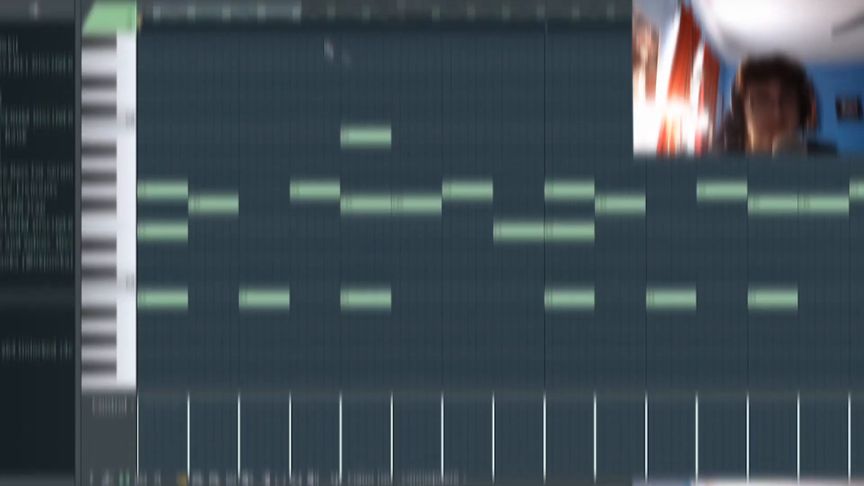
# - Review the full Omnisphere melody, then open and play the Omnisphere #2 notes in the piano roll
pyautogui.moveTo(300, 12); pyautogui.dragTo(632, 14)
pyautogui.click(280, 3)
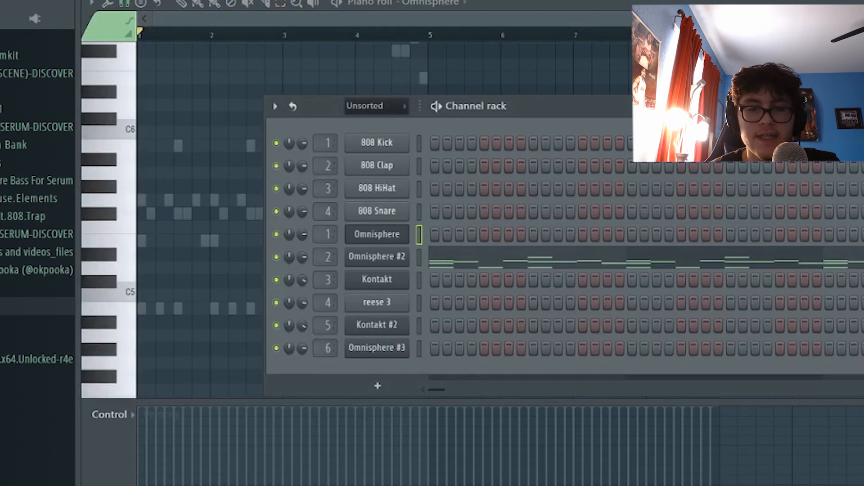
pyautogui.click(485, 256)
pyautogui.scroll(5, 354, 45)
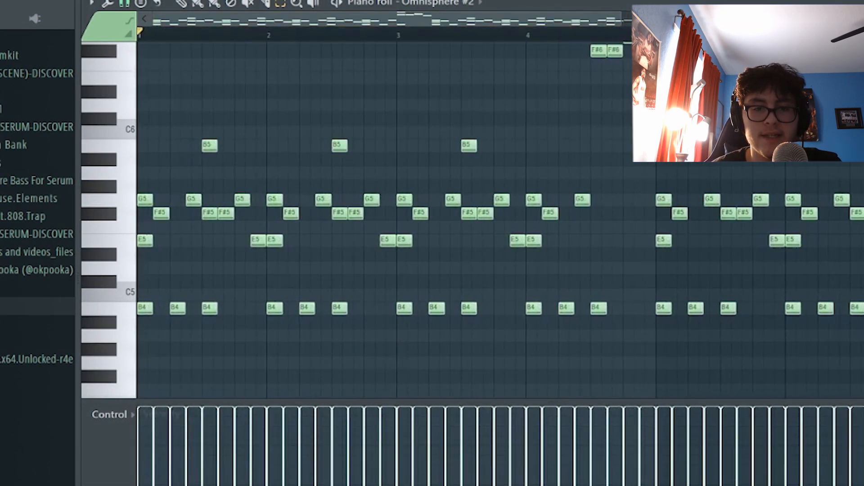
pyautogui.scroll(-3, 422, 34)
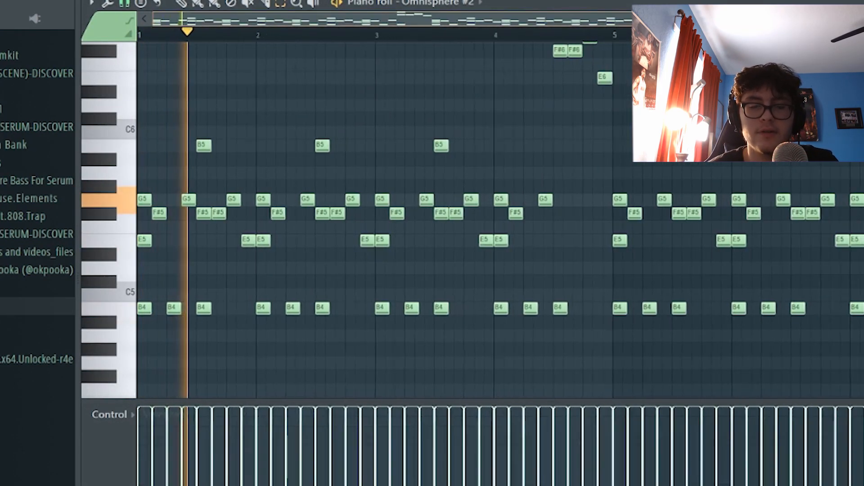
pyautogui.press('space')
# - Show the channel rack and step through the project's following patterns one by one
pyautogui.press('F6')
pyautogui.press('KP_Add')
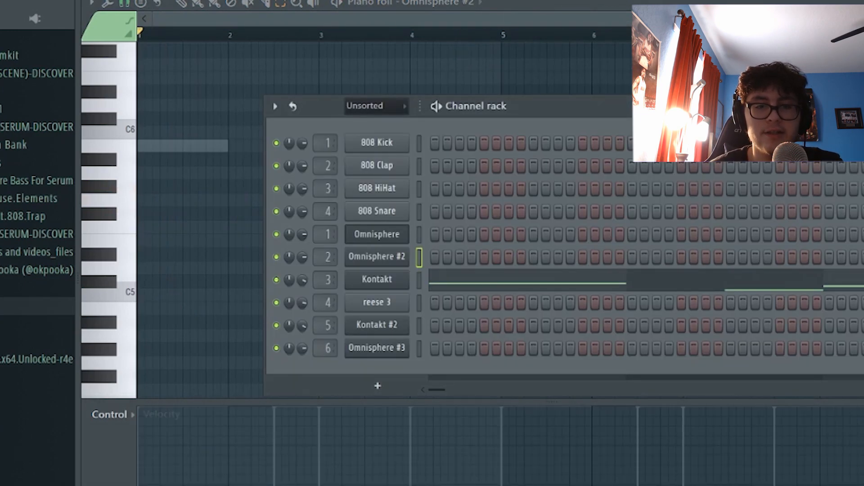
pyautogui.press('KP_Add')
pyautogui.press('KP_Add')
pyautogui.press('KP_Add')
pyautogui.press('KP_Add')
pyautogui.press('KP_Add')
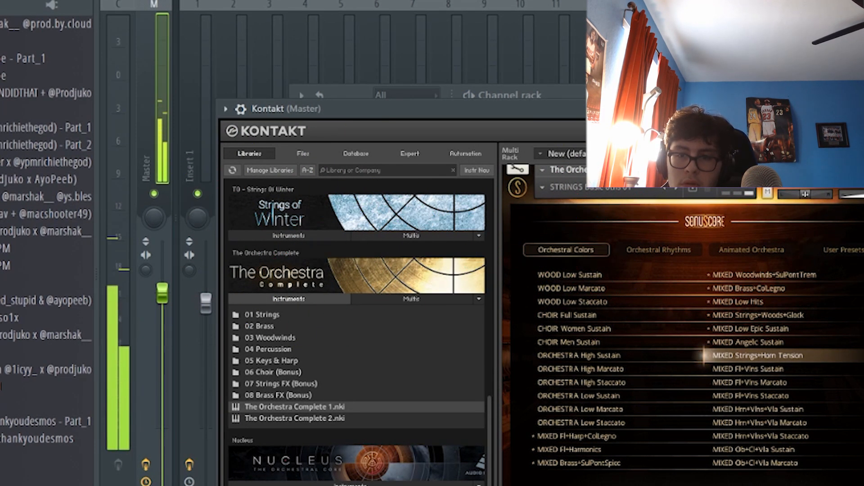
# - Add a one-bar A5 note at bar 3 of the Kontakt countermelody
pyautogui.click(408, 277)
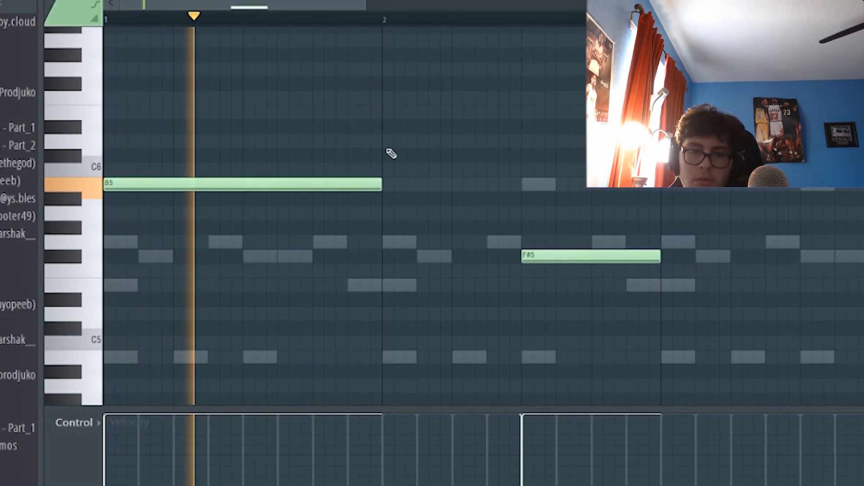
pyautogui.scroll(-2, 452, 237)
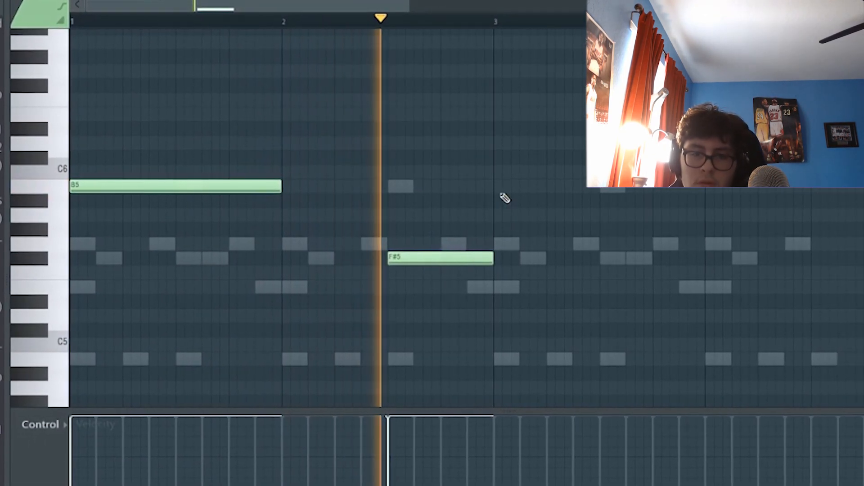
pyautogui.click(582, 218)
pyautogui.moveTo(582, 217); pyautogui.dragTo(686, 218)
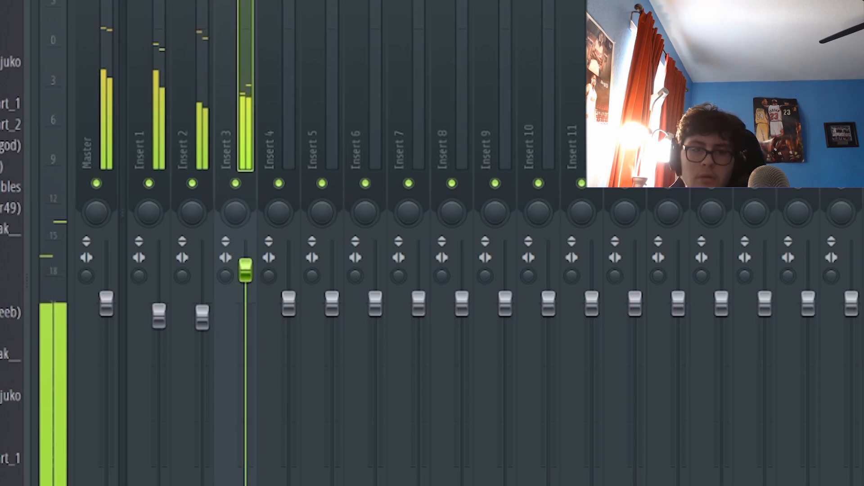
# - Repeat the four-note Kontakt phrase from bar 5 onward and clear the note selection
pyautogui.press('F6')
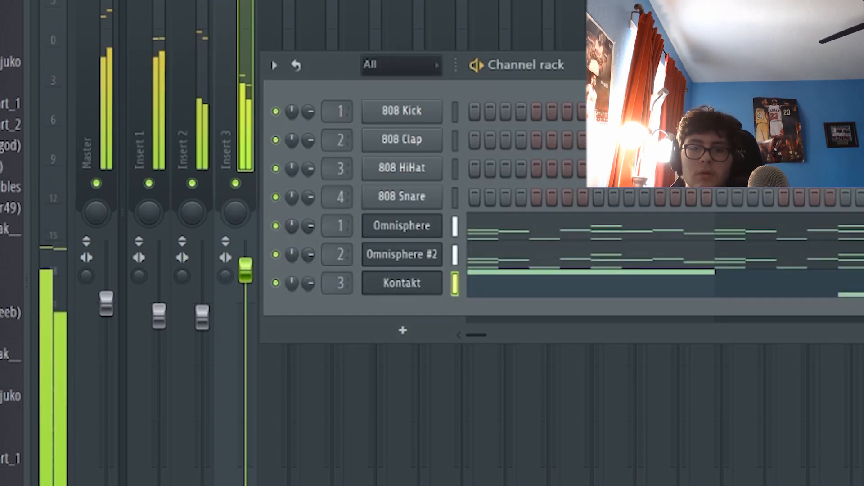
pyautogui.click(663, 280)
pyautogui.scroll(-3, 556, 42)
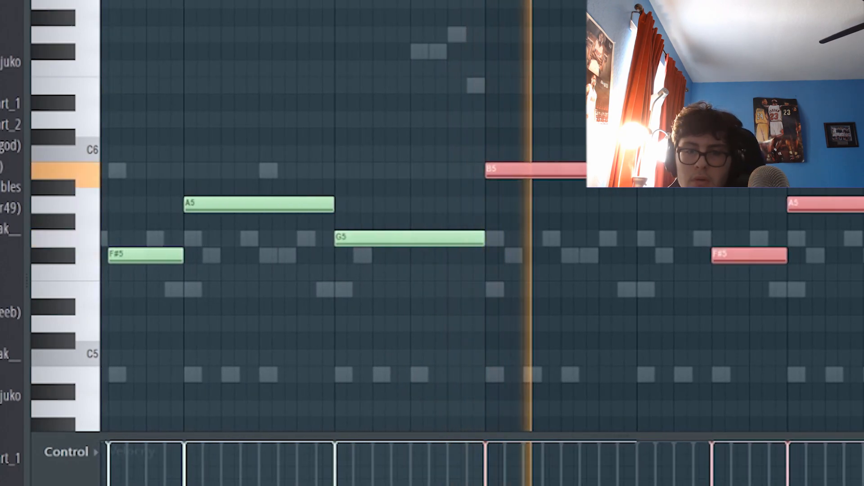
pyautogui.hotkey('ctrl', 'd')
pyautogui.scroll(-1, 645, 171)
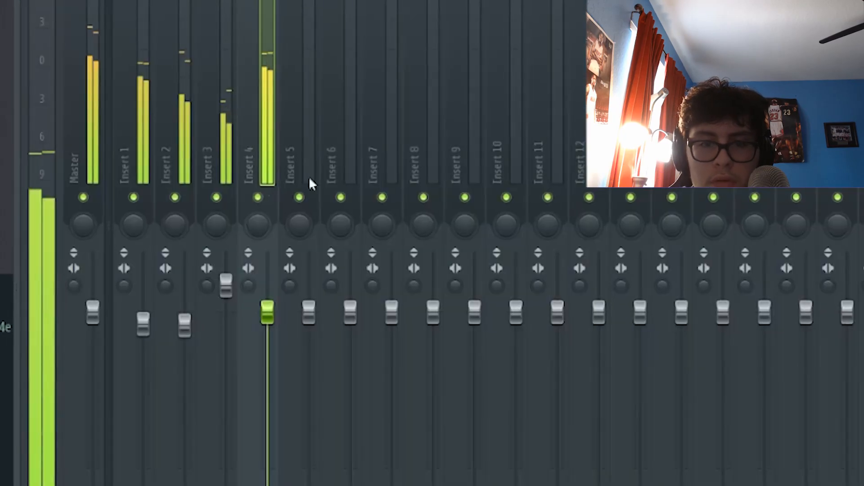
# - Lower the Insert 4 fader and shorten the bass line's first E5 note to about half a bar
pyautogui.moveTo(258, 312); pyautogui.dragTo(251, 338)
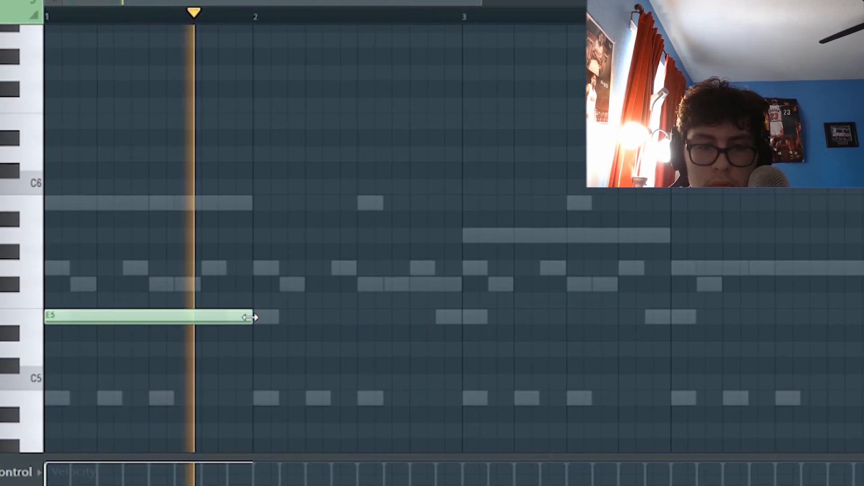
pyautogui.moveTo(252, 321); pyautogui.dragTo(131, 328)
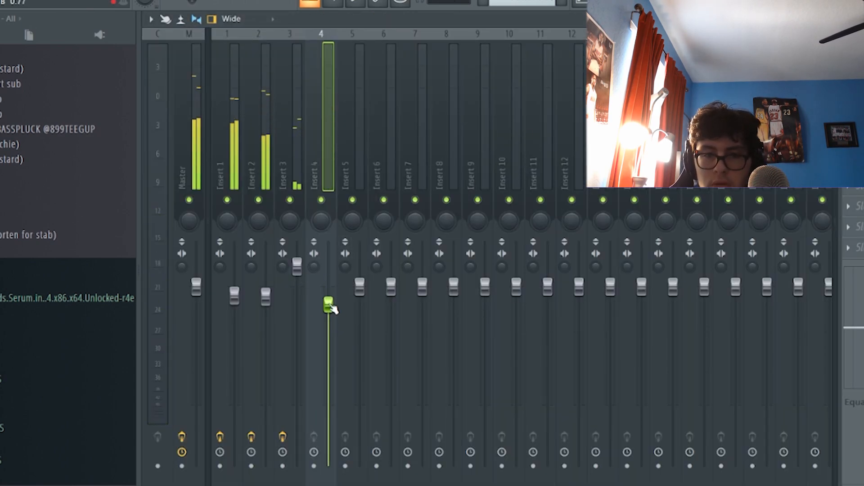
# - Open the reese 2 bass channel in the piano roll and look over its notes during playback
pyautogui.press('F6')
pyautogui.click(606, 292)
pyautogui.scroll(-2, 463, 53)
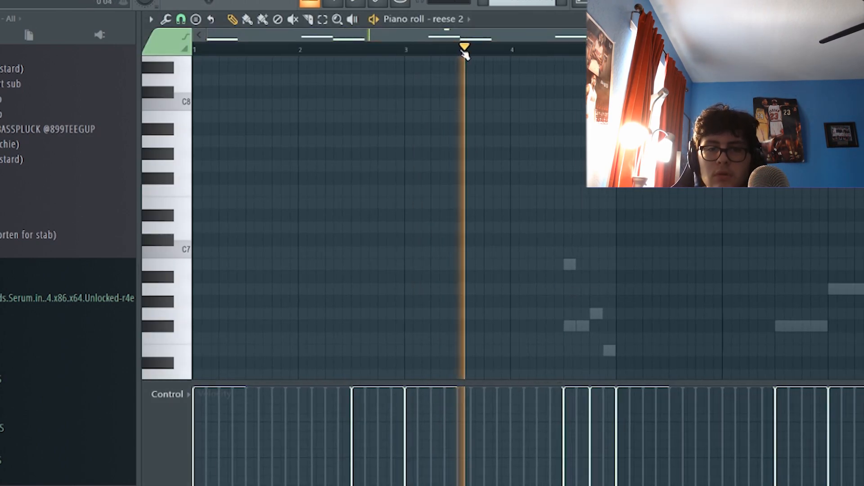
pyautogui.scroll(2, 489, 139)
pyautogui.scroll(-2, 493, 143)
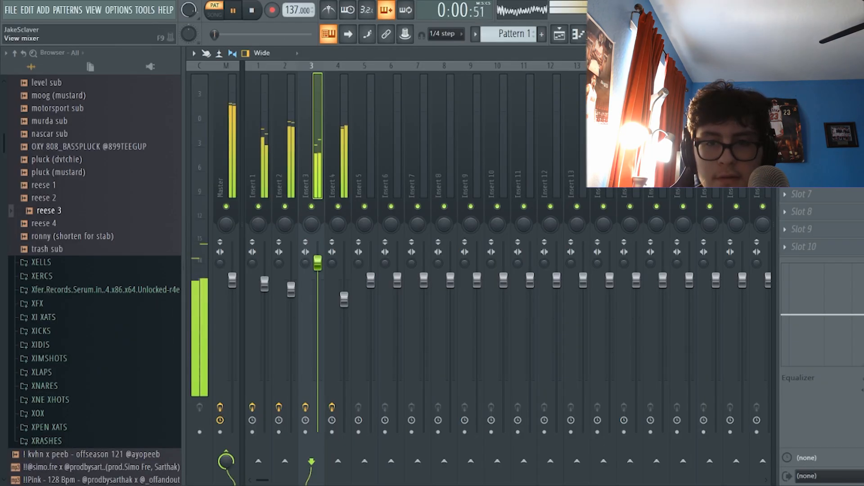
# - Show the channel rack and collapse the XASSES folder in the sample browser
pyautogui.press('F6')
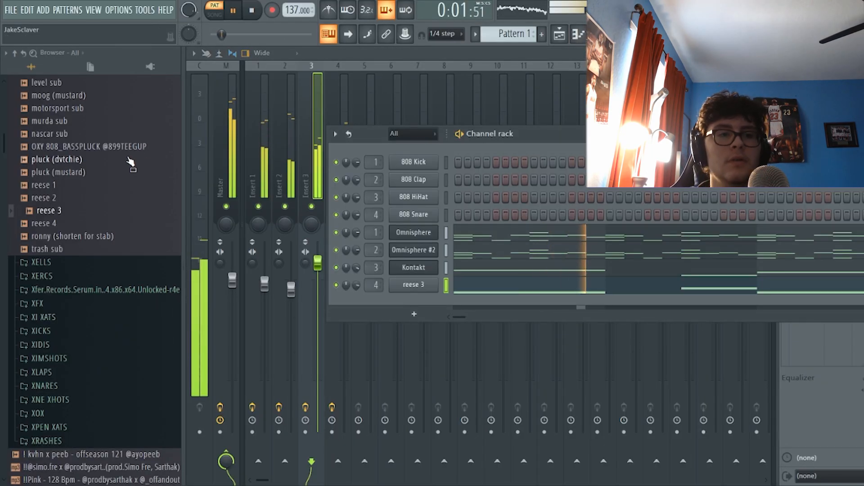
pyautogui.scroll(10, 130, 162)
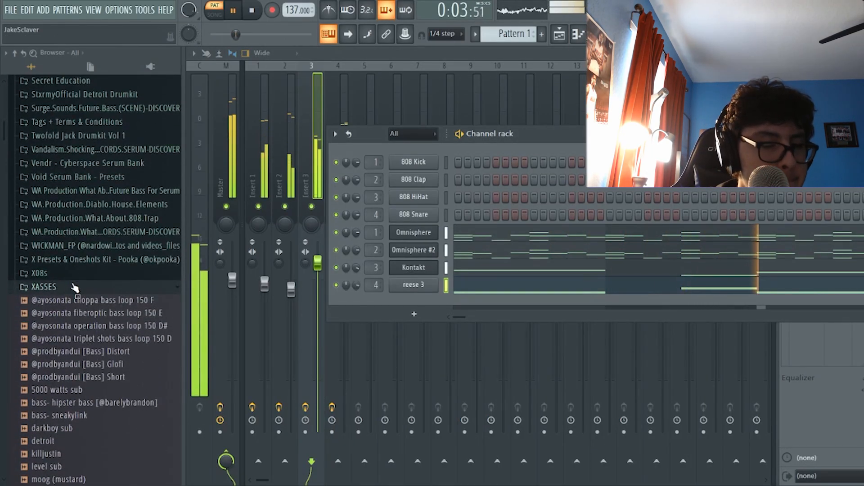
pyautogui.click(75, 287)
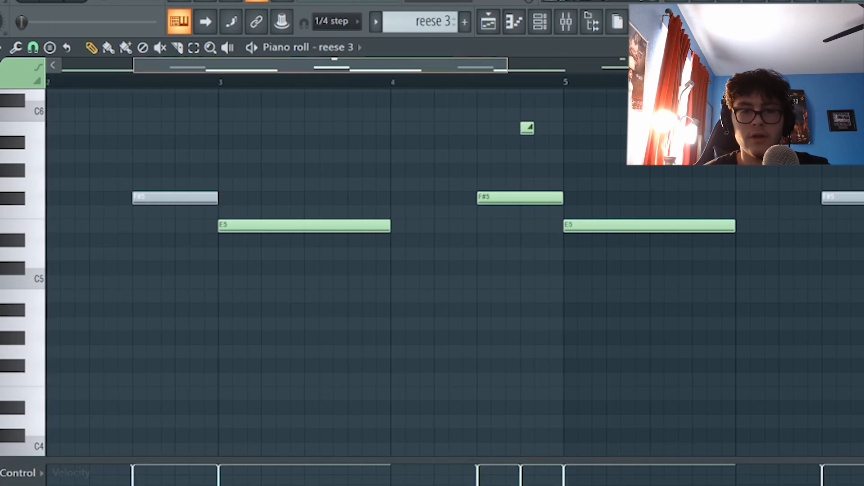
# - Examine the reese 3 bass notes across the pattern, including the short slide note above the F#5 before bar 5
pyautogui.scroll(-2, 592, 71)
pyautogui.scroll(2, 455, 272)
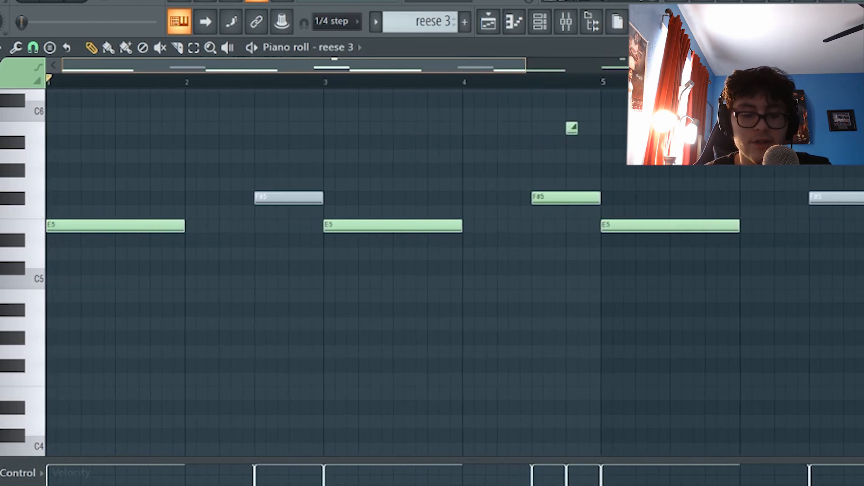
pyautogui.scroll(-2, 253, 89)
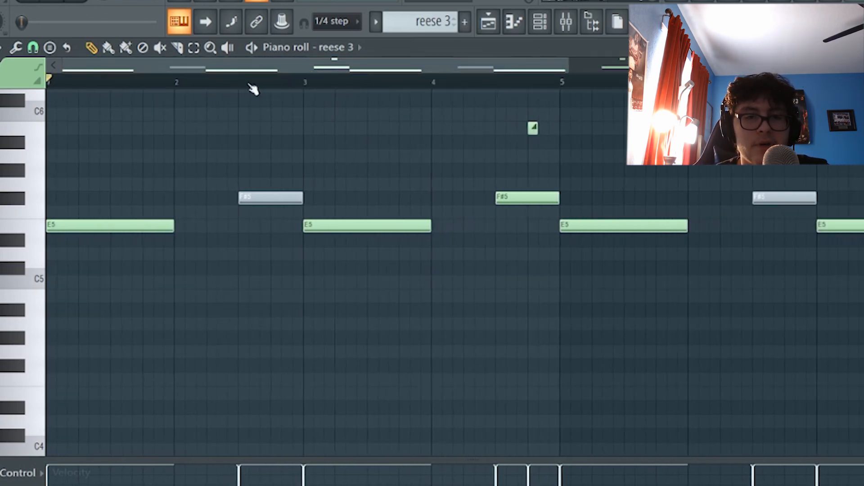
pyautogui.scroll(-2, 250, 79)
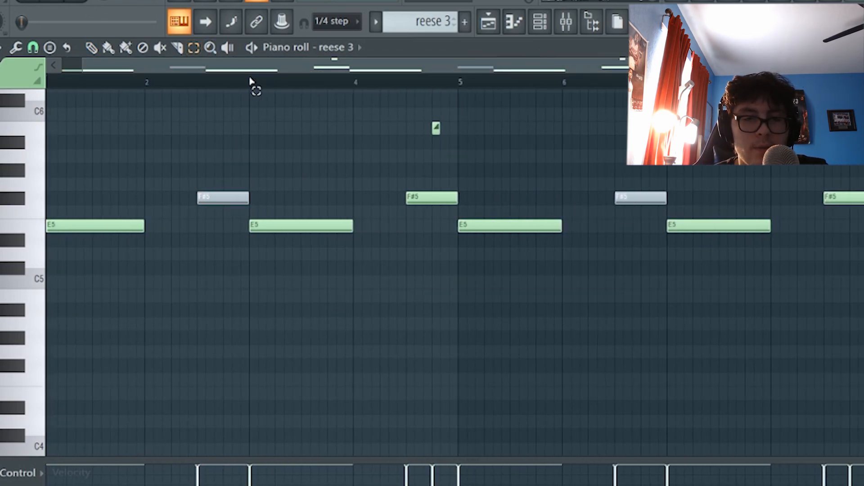
pyautogui.scroll(1, 251, 79)
pyautogui.moveTo(188, 169); pyautogui.dragTo(189, 171)
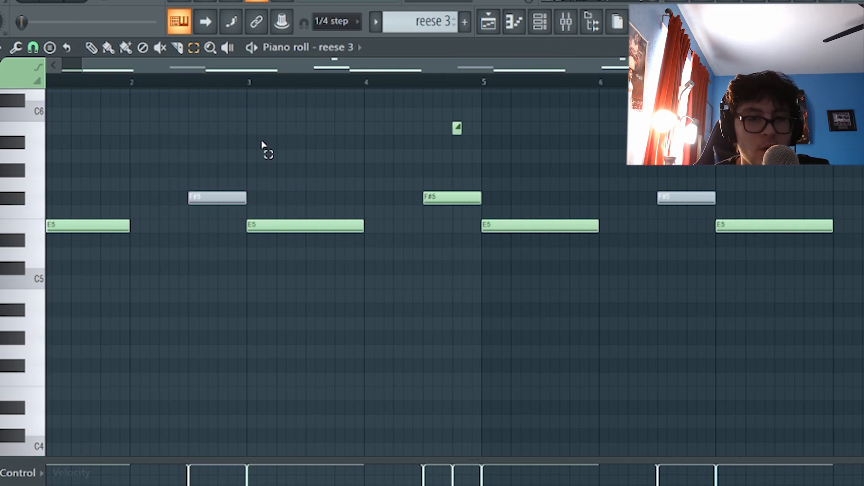
pyautogui.scroll(-1, 239, 79)
pyautogui.scroll(4, 229, 85)
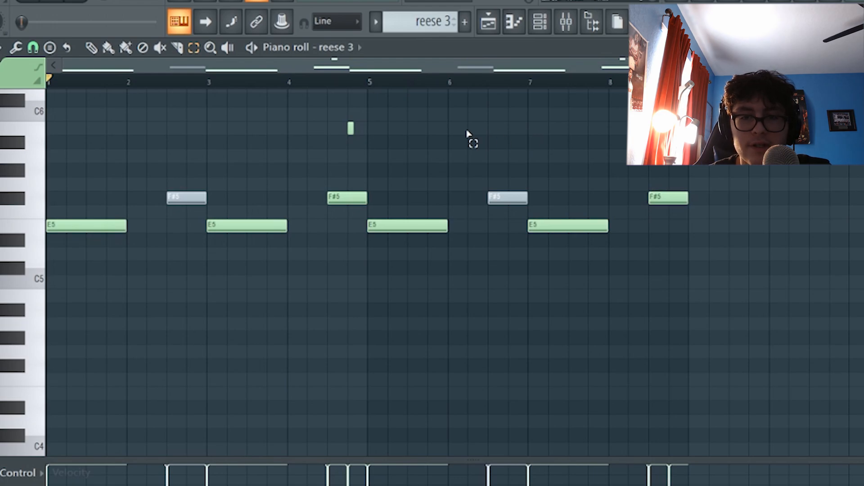
pyautogui.moveTo(370, 109); pyautogui.dragTo(417, 141)
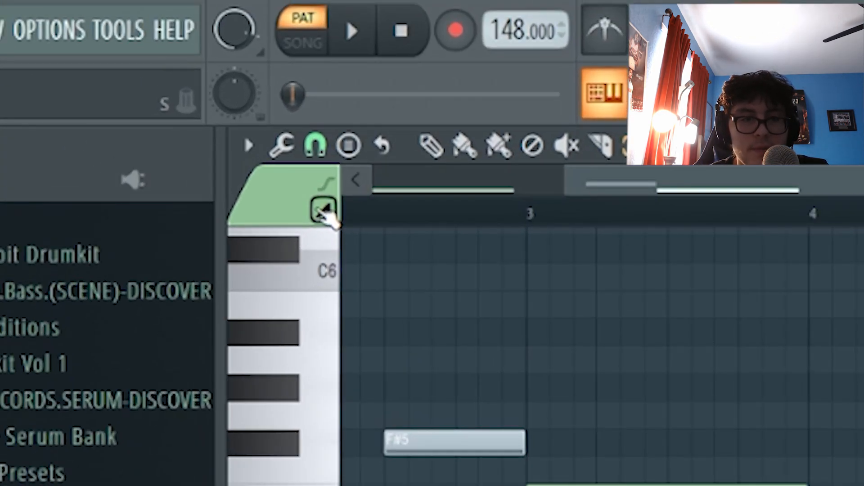
pyautogui.click(301, 100)
pyautogui.scroll(-1, 383, 71)
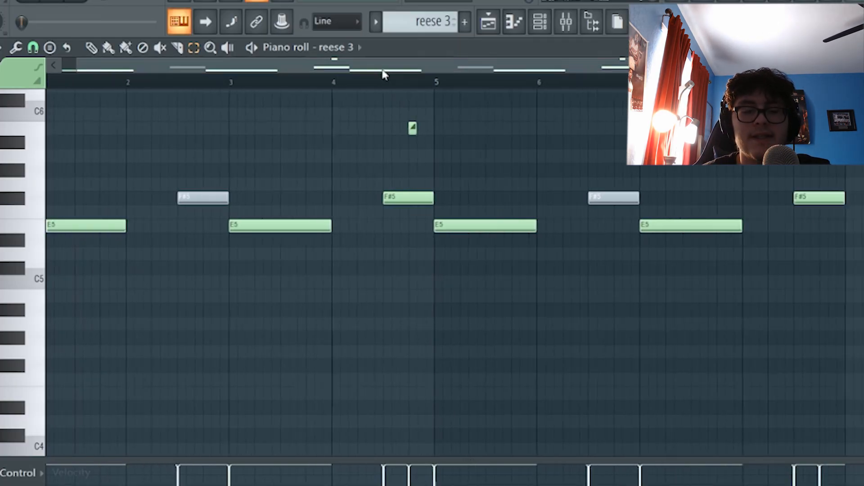
pyautogui.scroll(-1, 383, 76)
pyautogui.scroll(1, 385, 78)
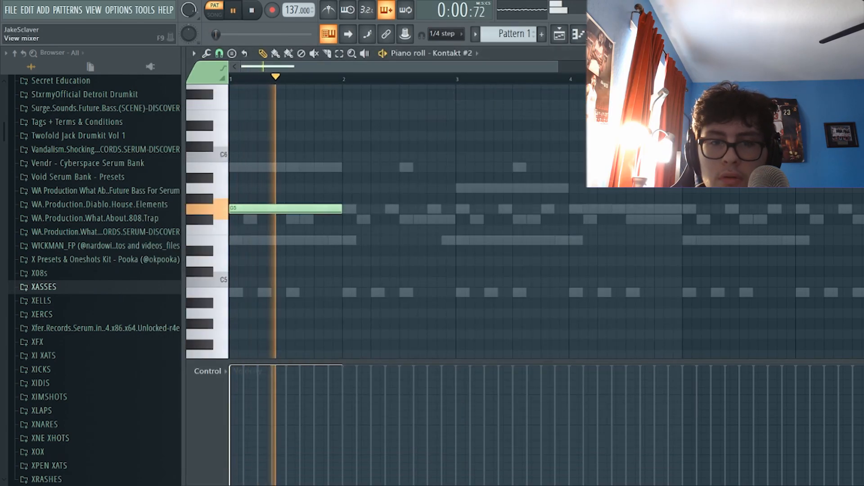
# - Open the mixer, solo Insert 5 and raise its fader slightly
pyautogui.click(616, 33)
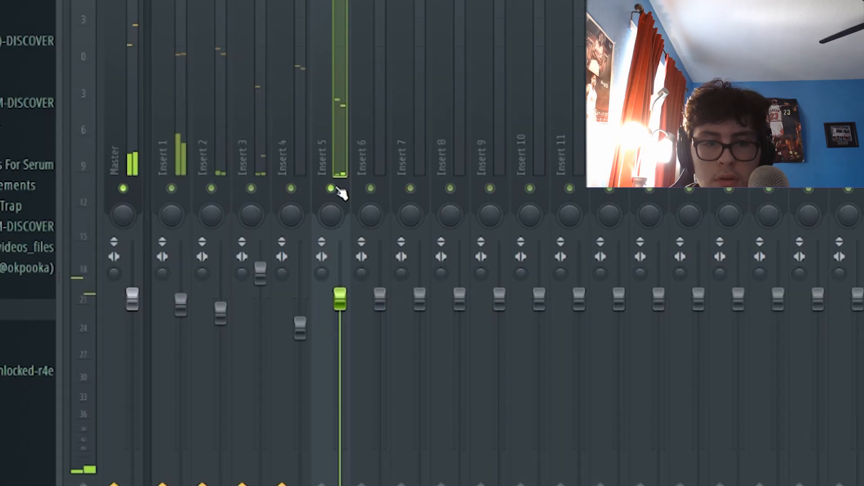
pyautogui.rightClick(364, 207)
pyautogui.moveTo(371, 280); pyautogui.dragTo(371, 274)
# - Add a half-bar F#5 note after the A5 in bar 2 of the Kontakt #2 melody and restart playback
pyautogui.press('F6')
pyautogui.click(628, 345)
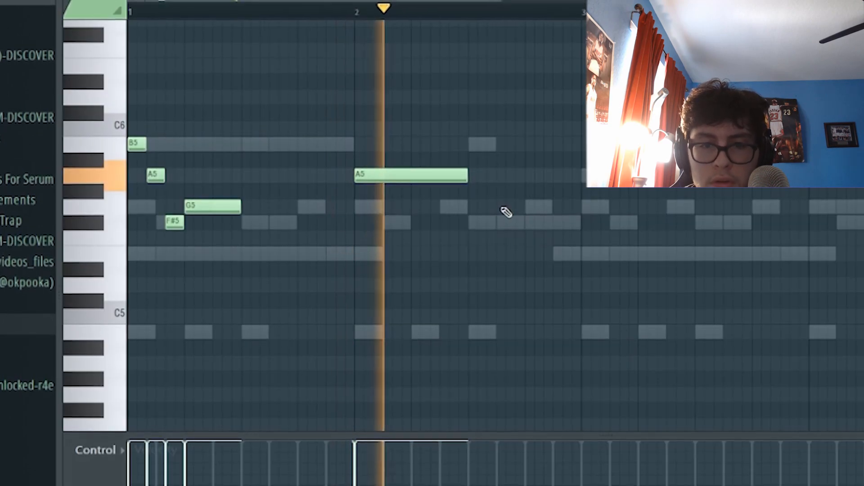
pyautogui.click(471, 212)
pyautogui.press('space')
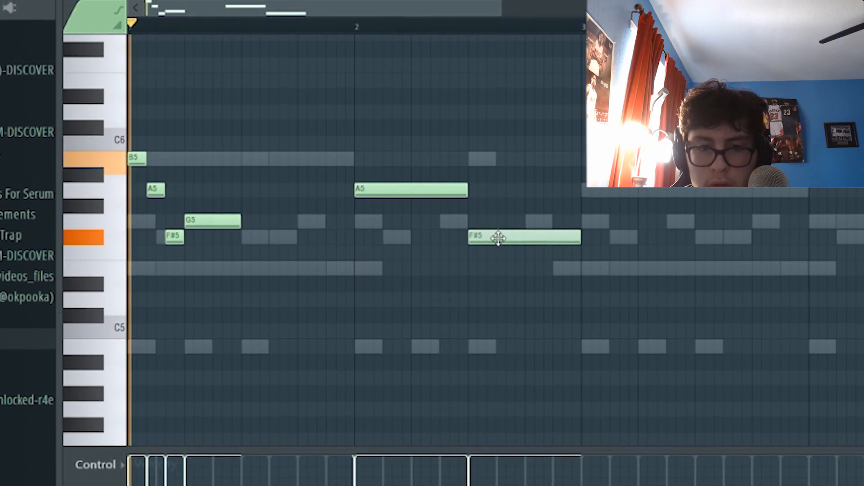
# - Unmute Insert 1 alongside Insert 5 and repeat the Kontakt #2 phrase from bar 3
pyautogui.press('F9')
pyautogui.click(172, 229)
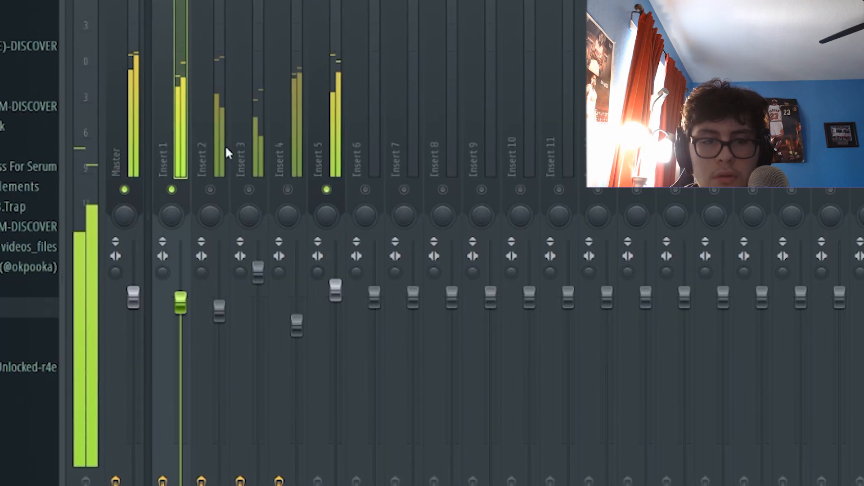
pyautogui.press('F6')
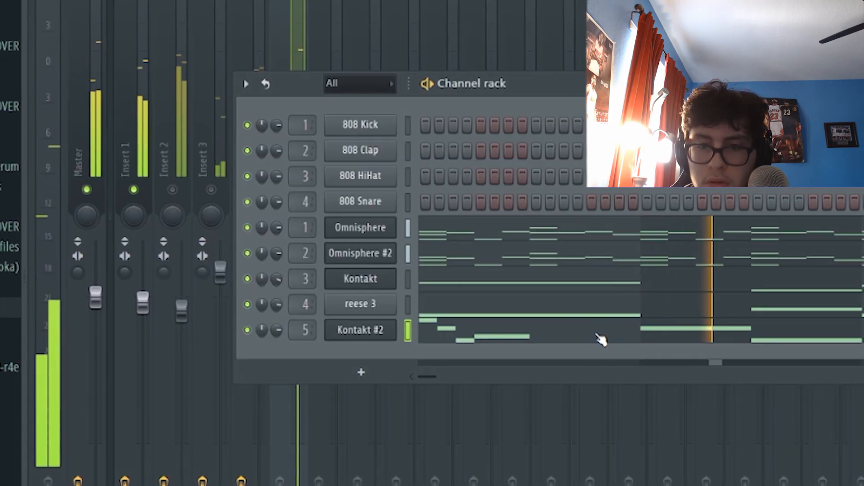
pyautogui.click(610, 339)
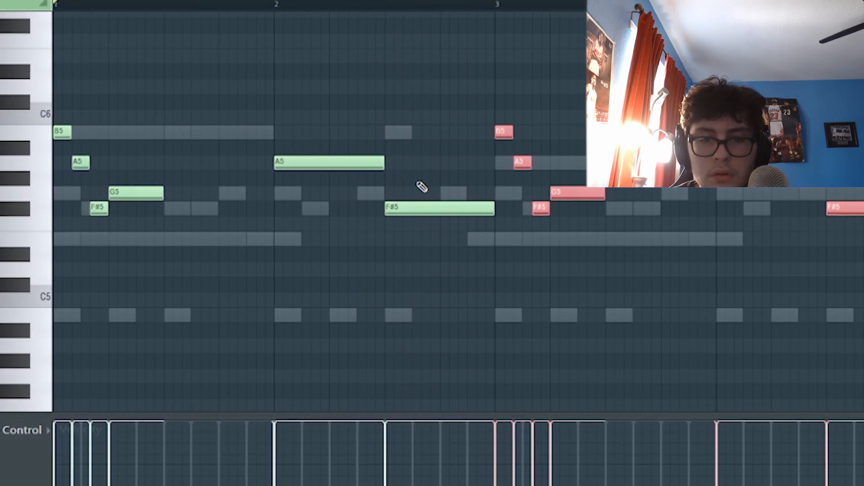
pyautogui.click(402, 192)
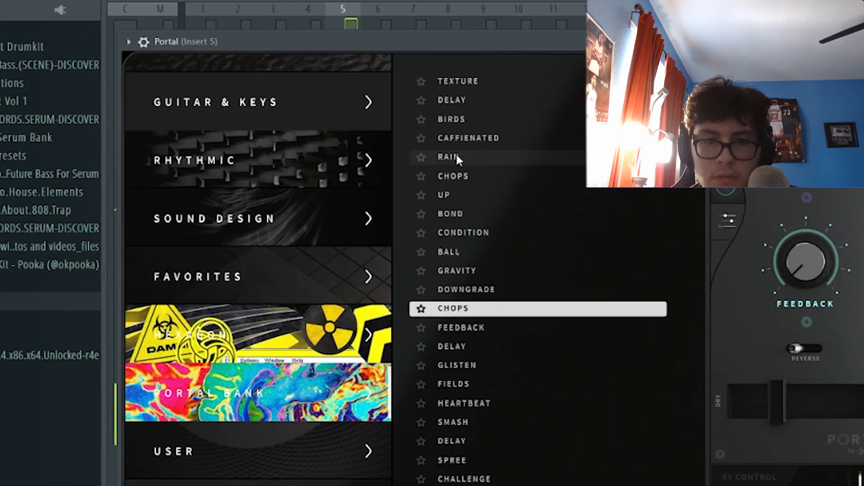
# - Audition the Portal presets Rain, Delay, Challenge and Nightmares on Insert 5
pyautogui.click(456, 156)
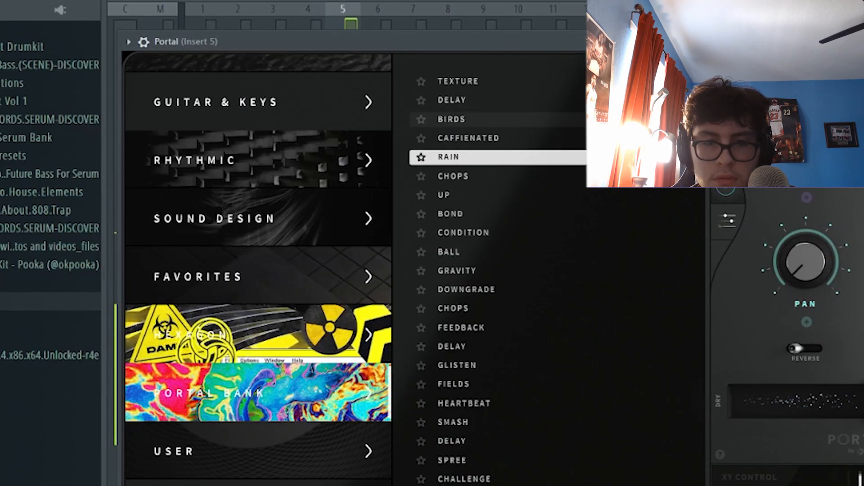
pyautogui.click(468, 99)
pyautogui.scroll(-5, 478, 247)
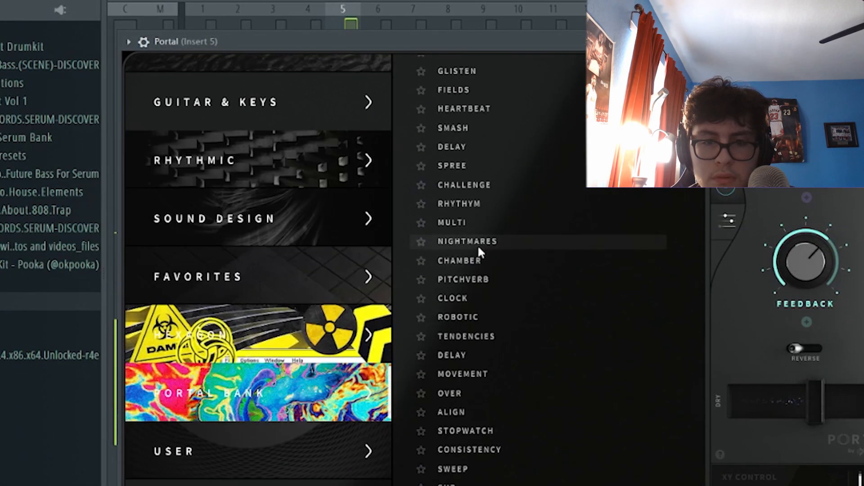
pyautogui.click(478, 184)
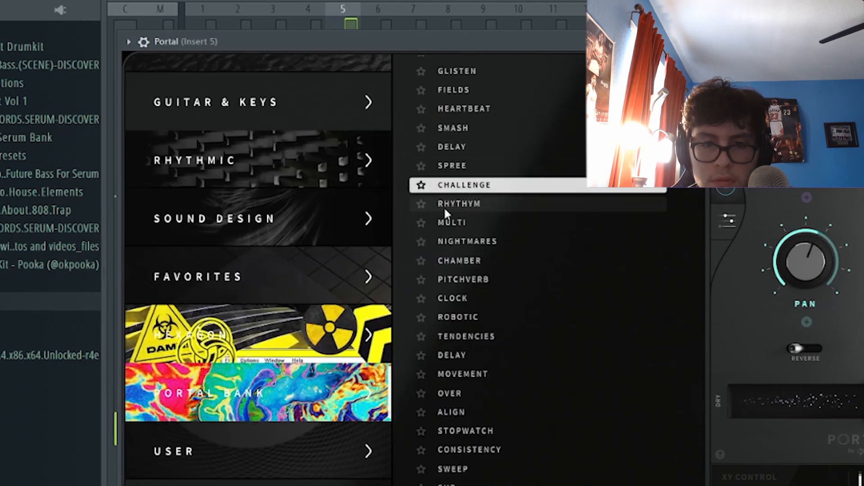
pyautogui.click(450, 238)
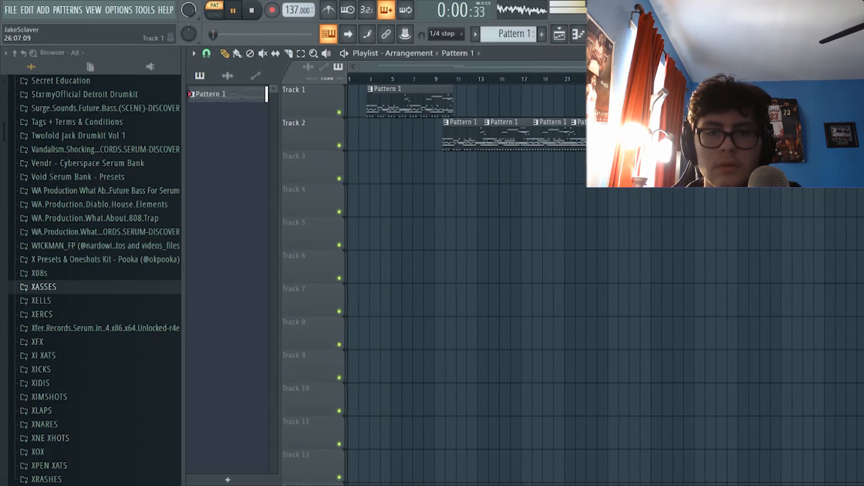
# - Remove the first Pattern 1 clip from Track 2 of the playlist and show the mixer
pyautogui.rightClick(449, 137)
pyautogui.press('F9')
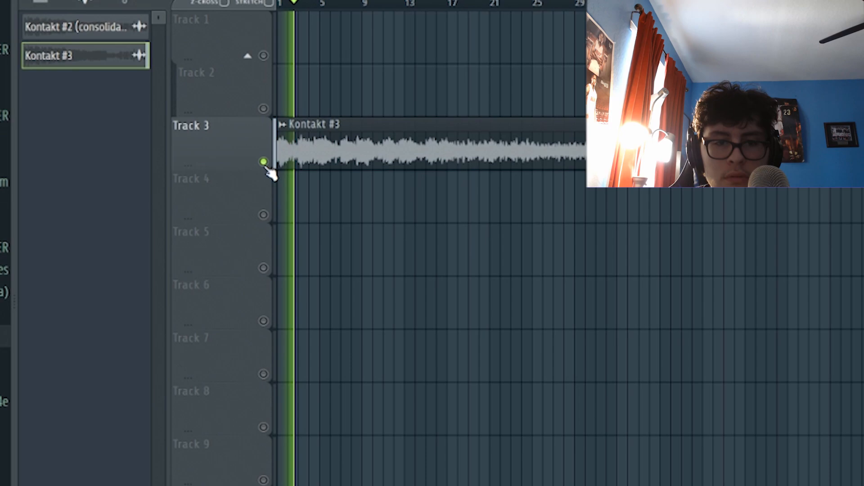
# - Move the Kontakt #3 audio clip to Track 1 and reverse its sample
pyautogui.moveTo(310, 135); pyautogui.dragTo(311, 36)
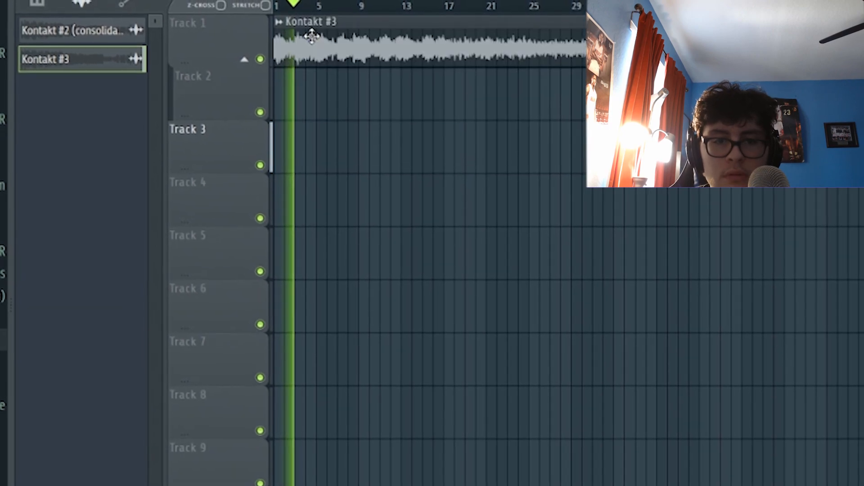
pyautogui.doubleClick(311, 36)
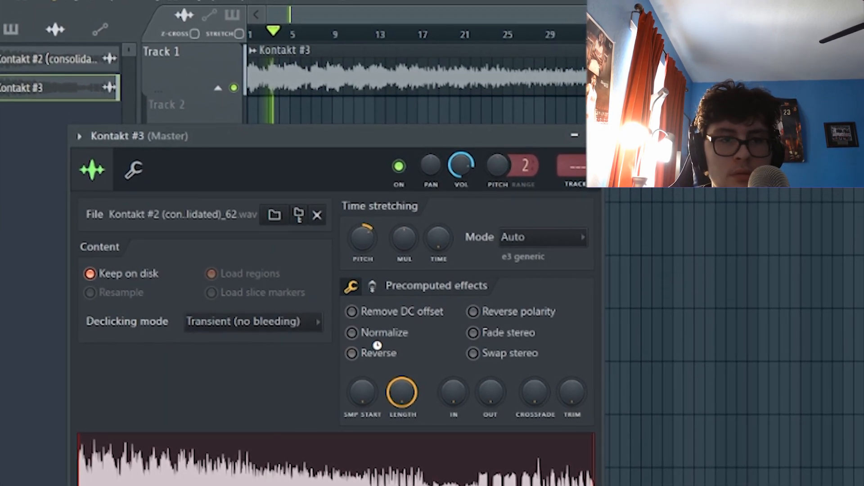
pyautogui.click(378, 347)
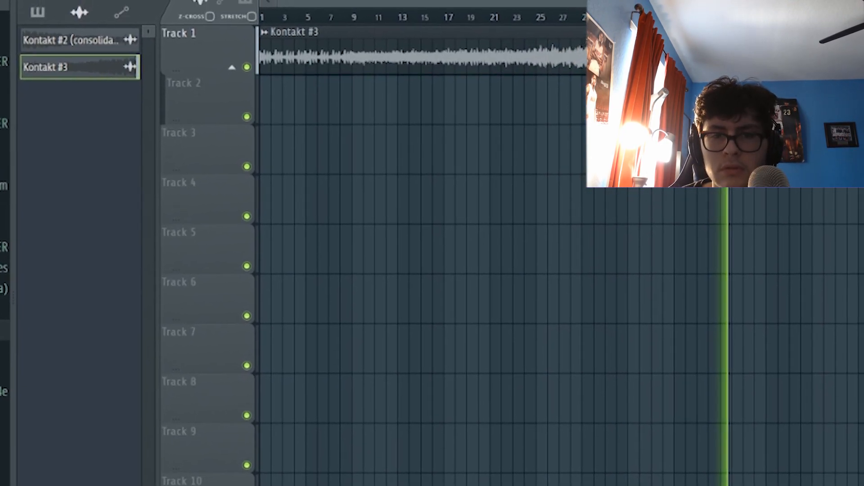
# - Trim the reversed Kontakt #3 clip to eight bars and audition the Kontakt #2 (consolidated) clip on Track 2
pyautogui.moveTo(585, 52); pyautogui.dragTo(380, 51)
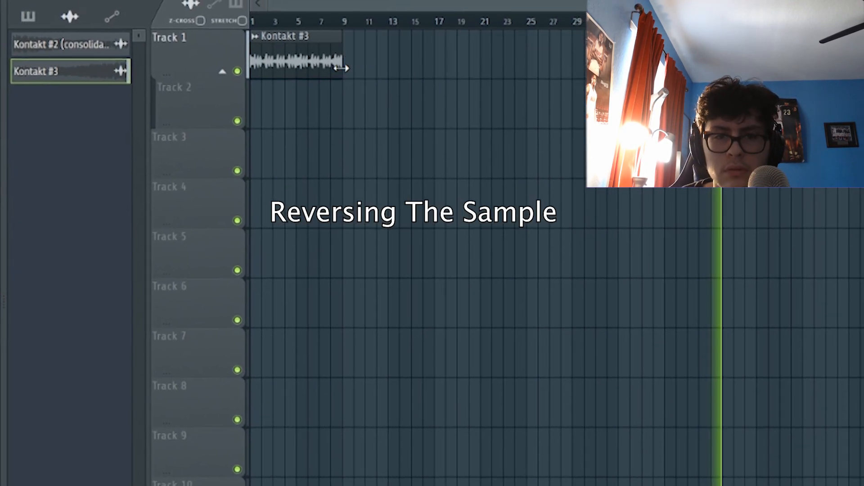
pyautogui.press('space')
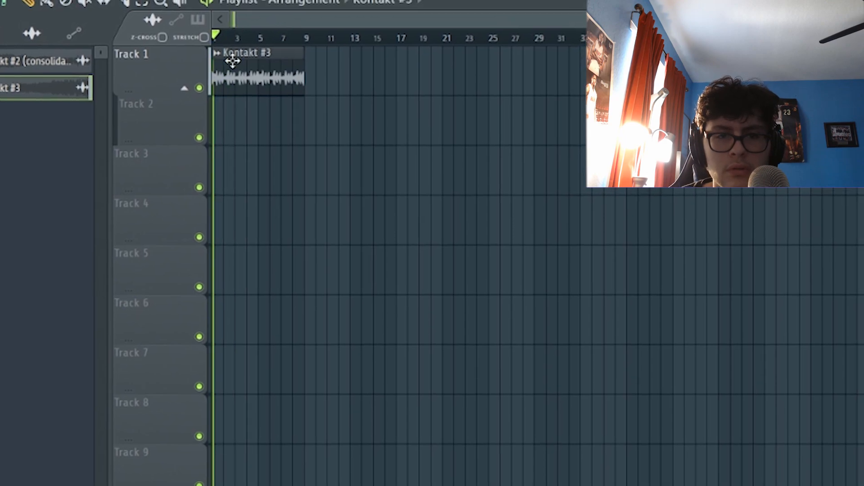
pyautogui.doubleClick(233, 61)
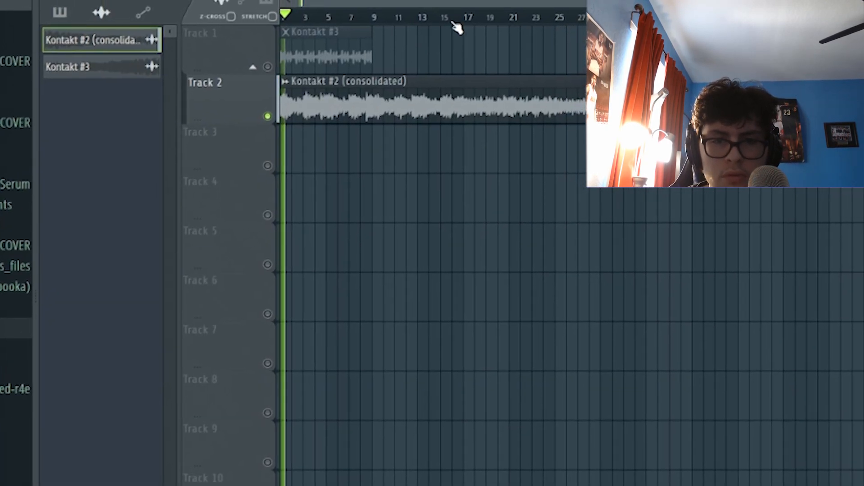
pyautogui.click(475, 27)
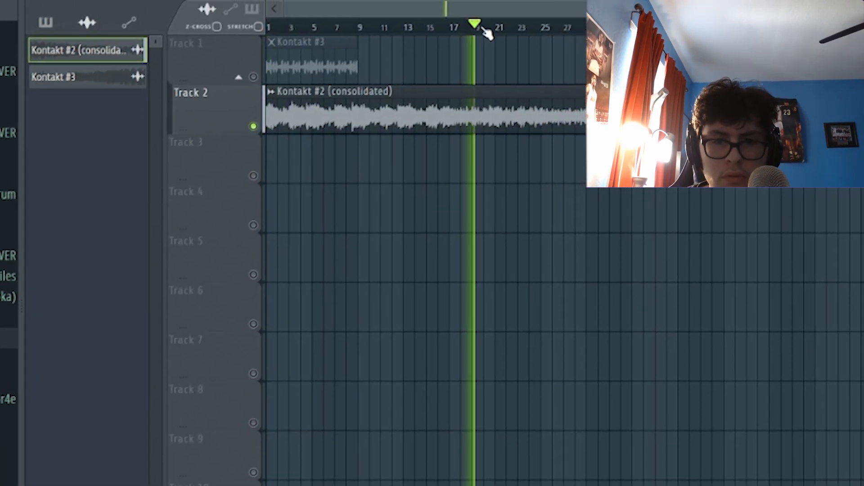
pyautogui.click(521, 68)
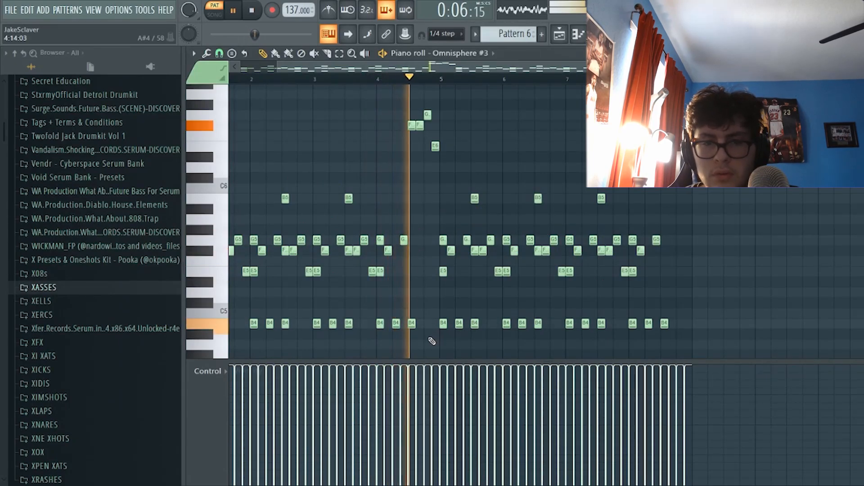
# - Show the mixer and examine the ARP - Not Today patch in Omnisphere
pyautogui.press('F9')
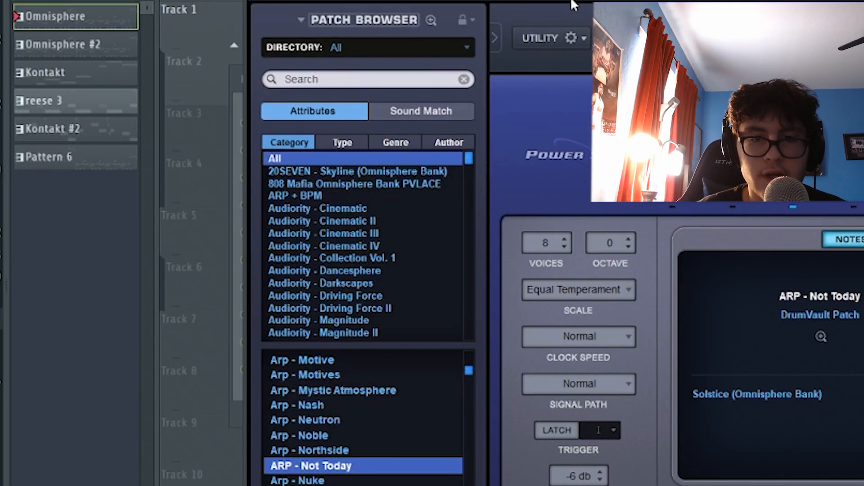
pyautogui.moveTo(571, 1); pyautogui.dragTo(533, 1)
pyautogui.moveTo(394, 8); pyautogui.dragTo(460, 0)
pyautogui.moveTo(456, 135); pyautogui.dragTo(461, 117)
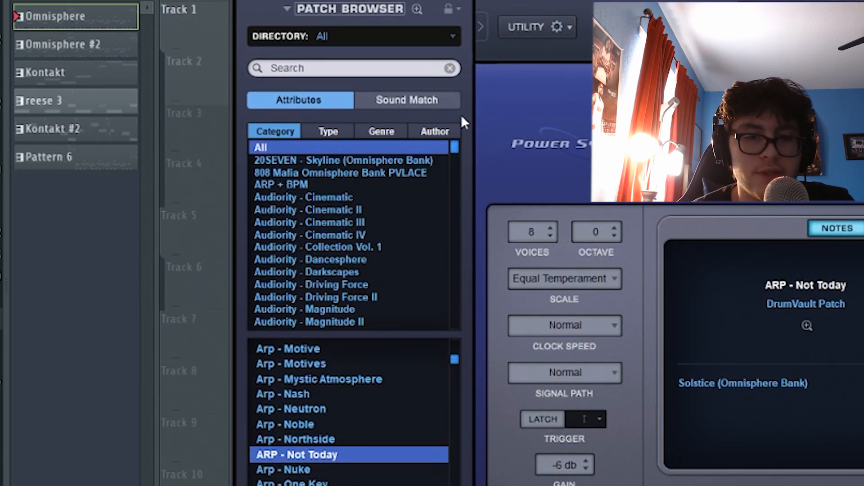
pyautogui.moveTo(456, 147); pyautogui.dragTo(468, 123)
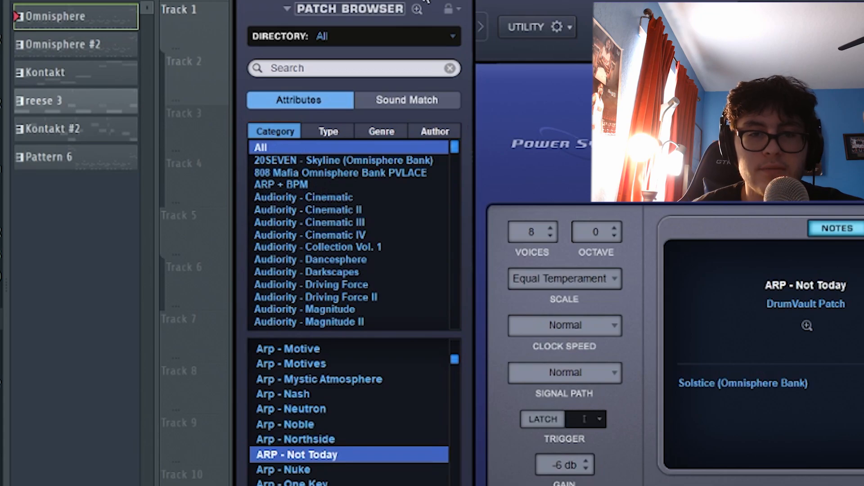
pyautogui.moveTo(425, 1); pyautogui.dragTo(355, 5)
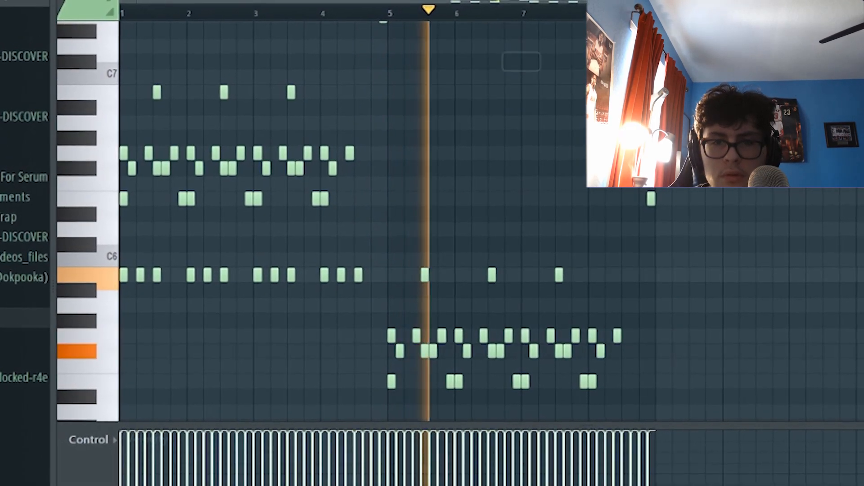
# - Add Fruity Reeverb 2 to Insert 6 in the mixer and close its window
pyautogui.press('F9')
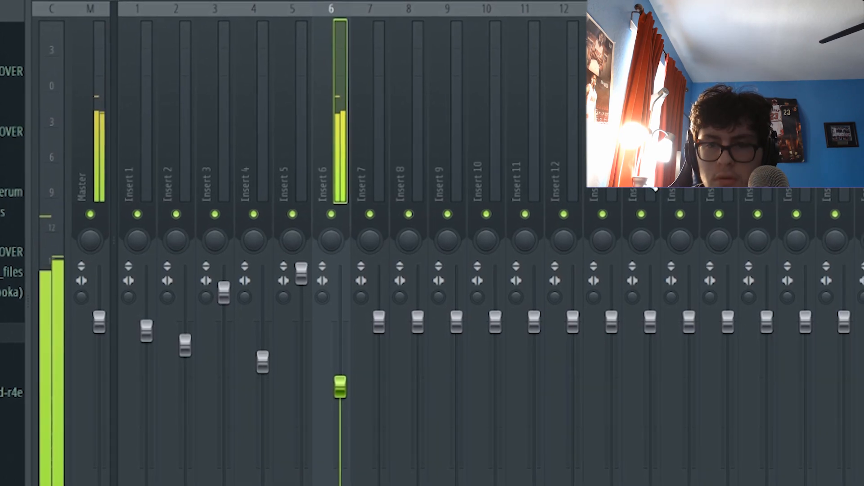
pyautogui.click(810, 90)
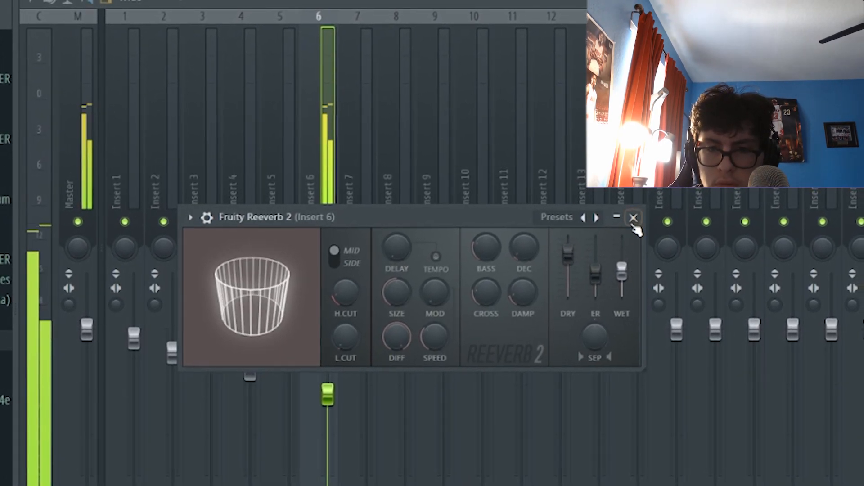
pyautogui.click(639, 214)
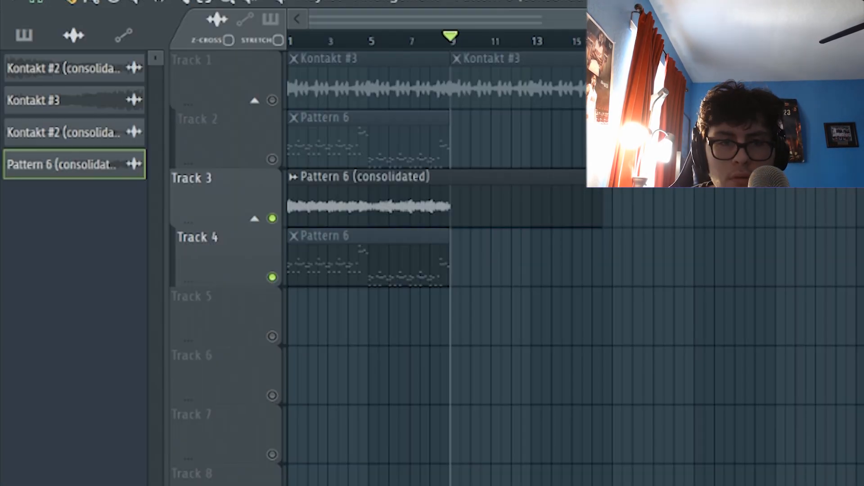
# - Enable Track 1 and select the Pattern 6 (consolidated) and reese 3 clips on Track 2
pyautogui.click(271, 100)
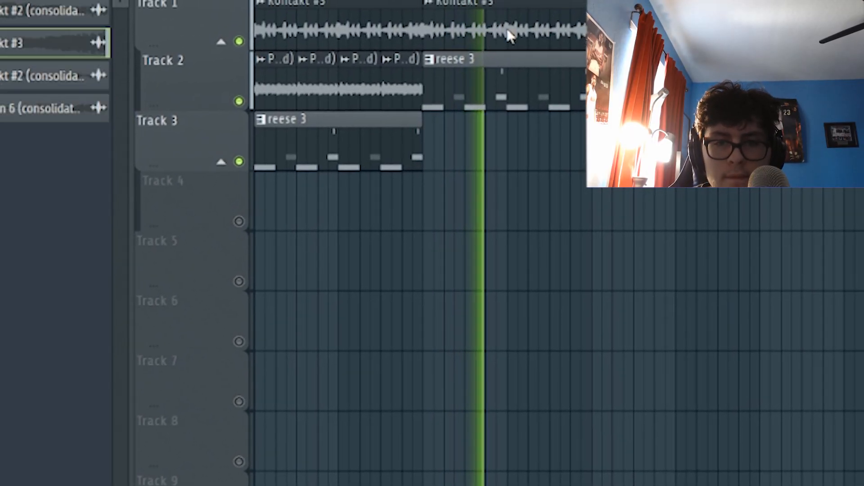
pyautogui.doubleClick(507, 32)
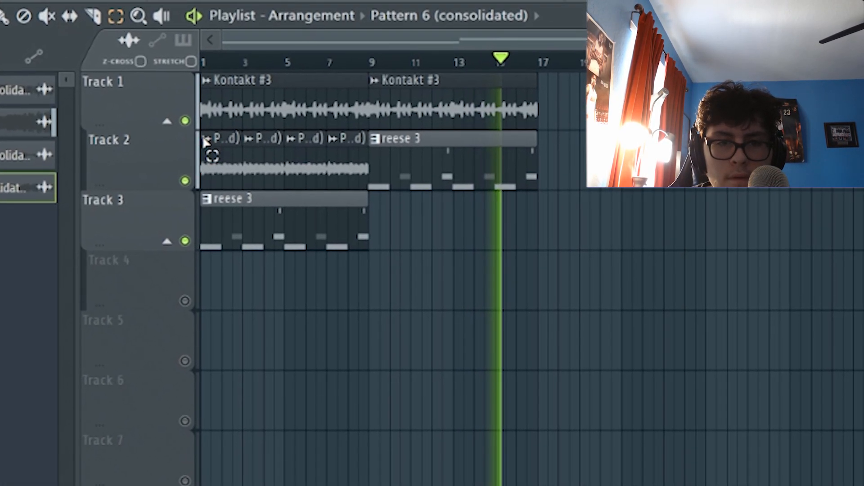
pyautogui.moveTo(213, 125); pyautogui.dragTo(374, 150)
pyautogui.moveTo(203, 165); pyautogui.dragTo(492, 147)
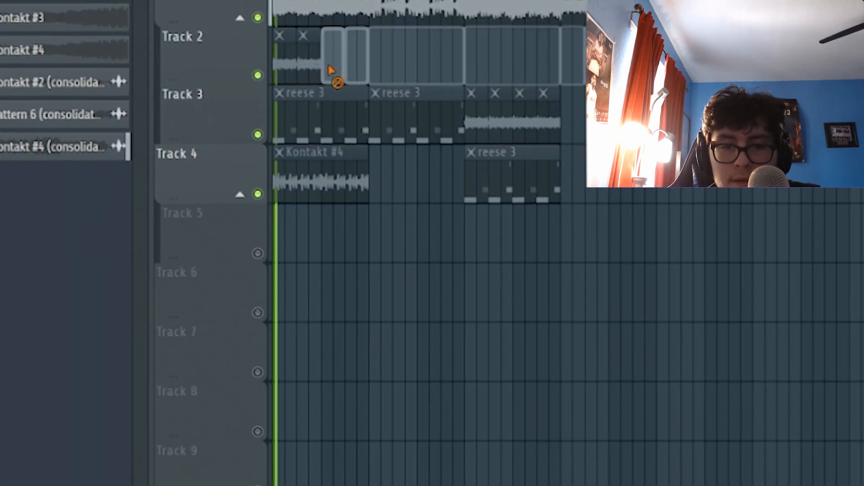
# - Delete the leftover source clips on Tracks 2 to 4 and close the Kontakt #4 (consolidated) sample settings
pyautogui.moveTo(331, 70); pyautogui.dragTo(502, 193)
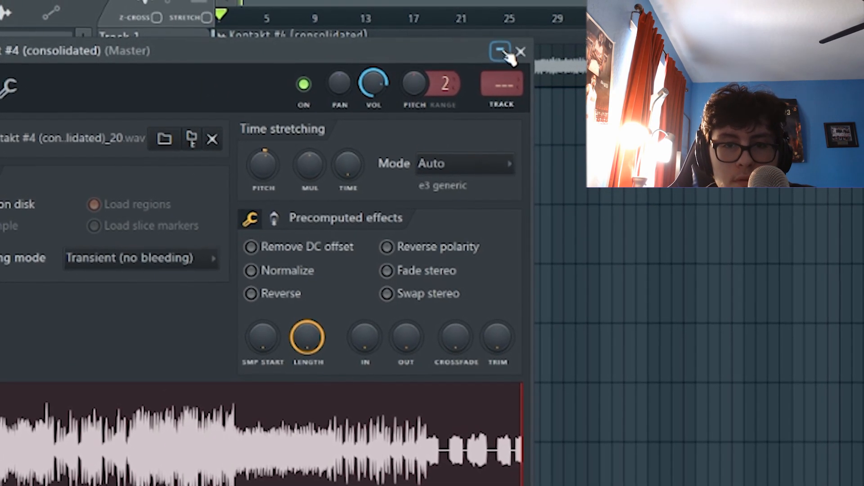
pyautogui.click(509, 41)
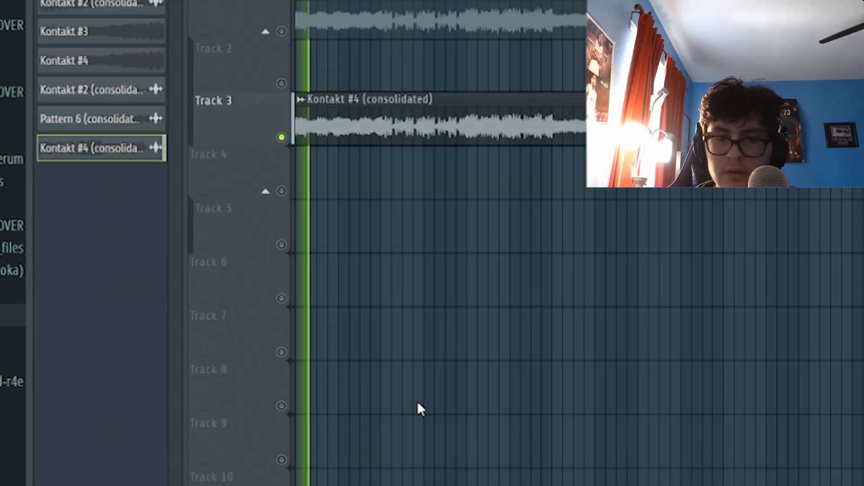
# - Lower the pitch of the Kontakt #4 (consolidated) clip on Track 3 in its sample settings and close them
pyautogui.doubleClick(383, 127)
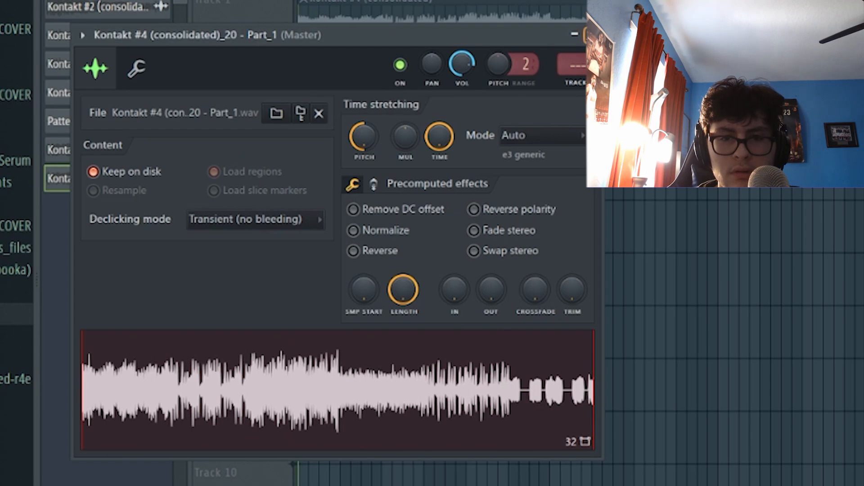
pyautogui.click(589, 35)
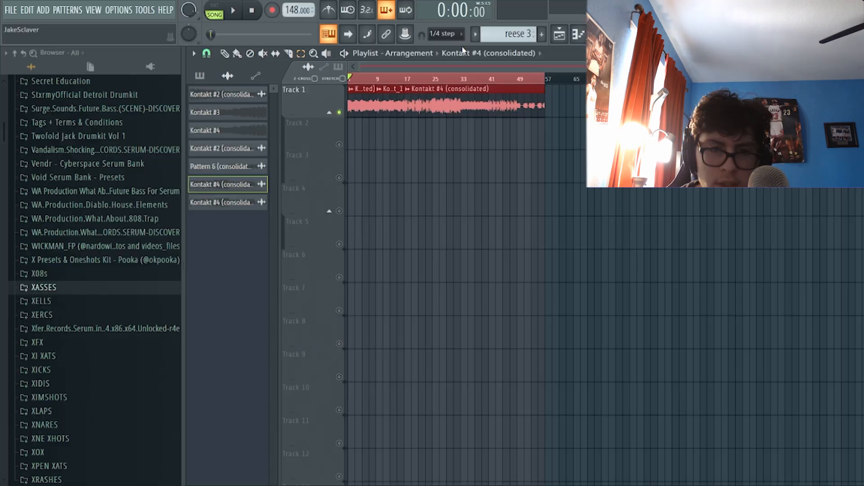